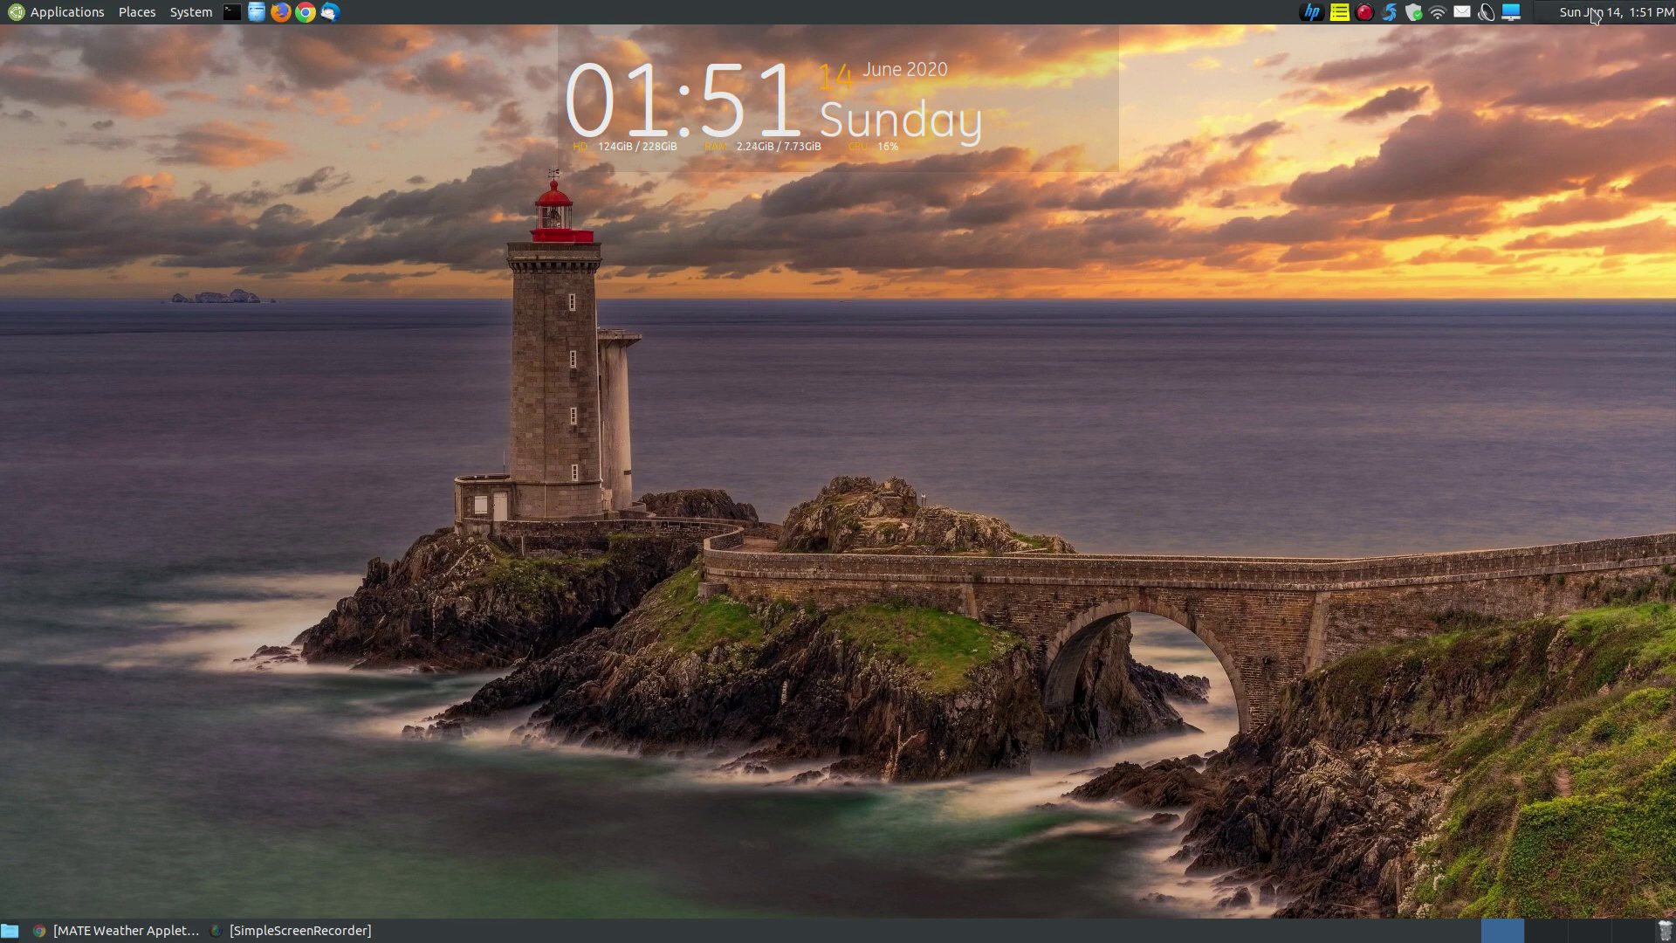
Bring up the weather applet fix guide in Chrome and scroll down through it
left_click(150, 934)
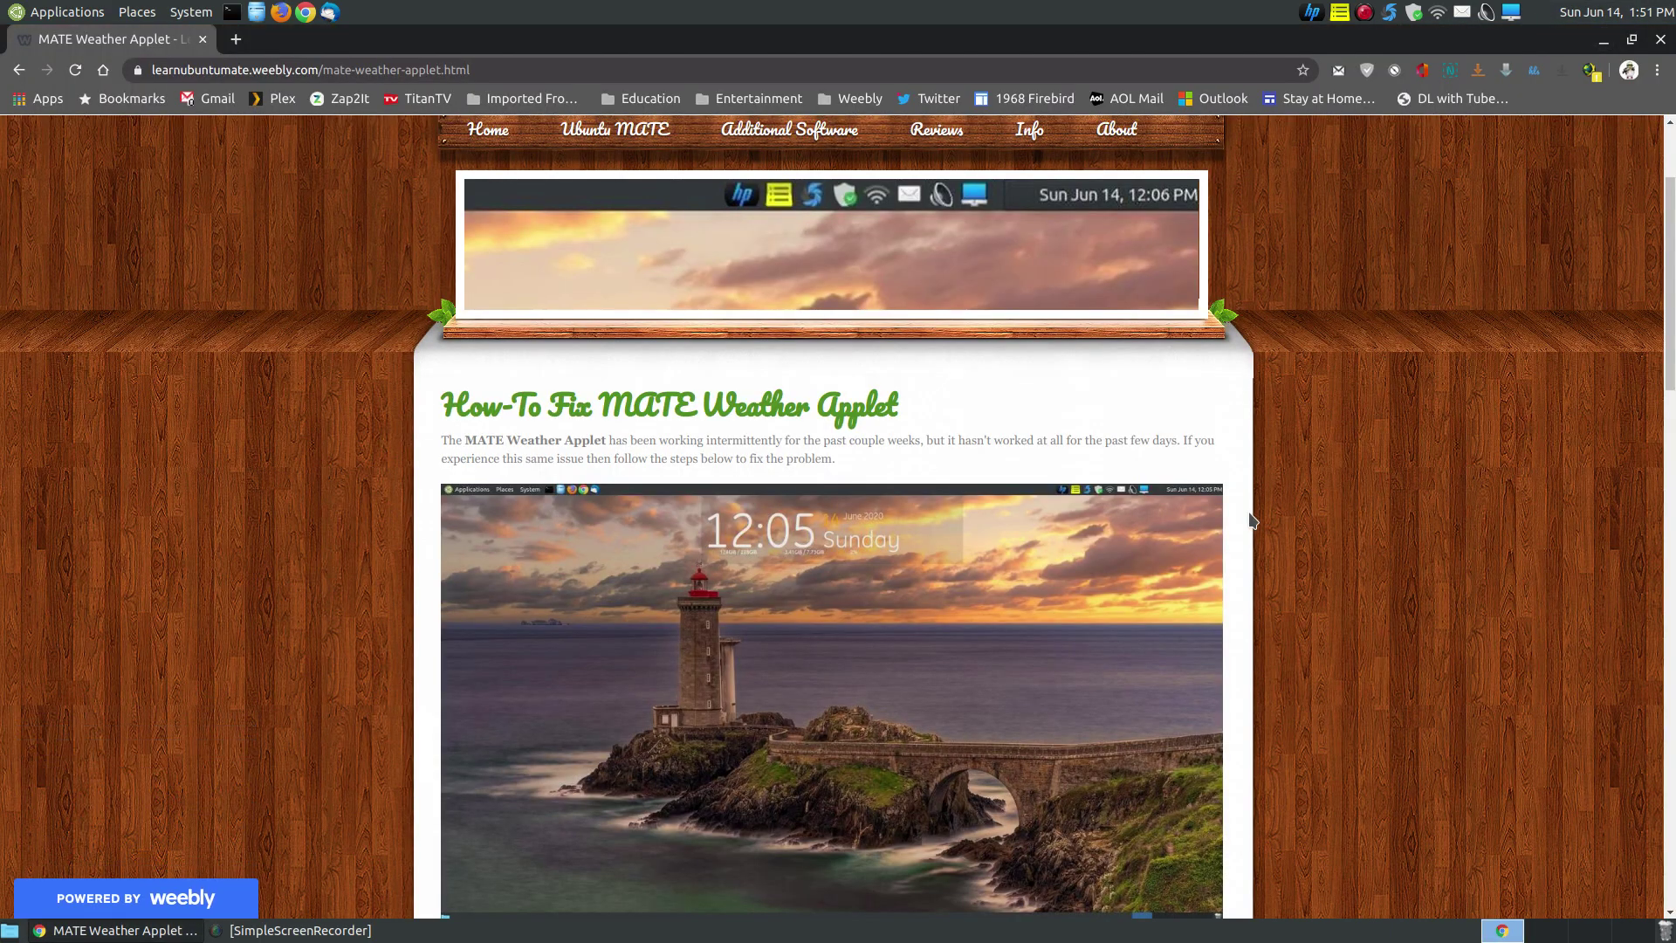
scroll(1253, 521, "down", 1)
scroll(1253, 521, "down", 15)
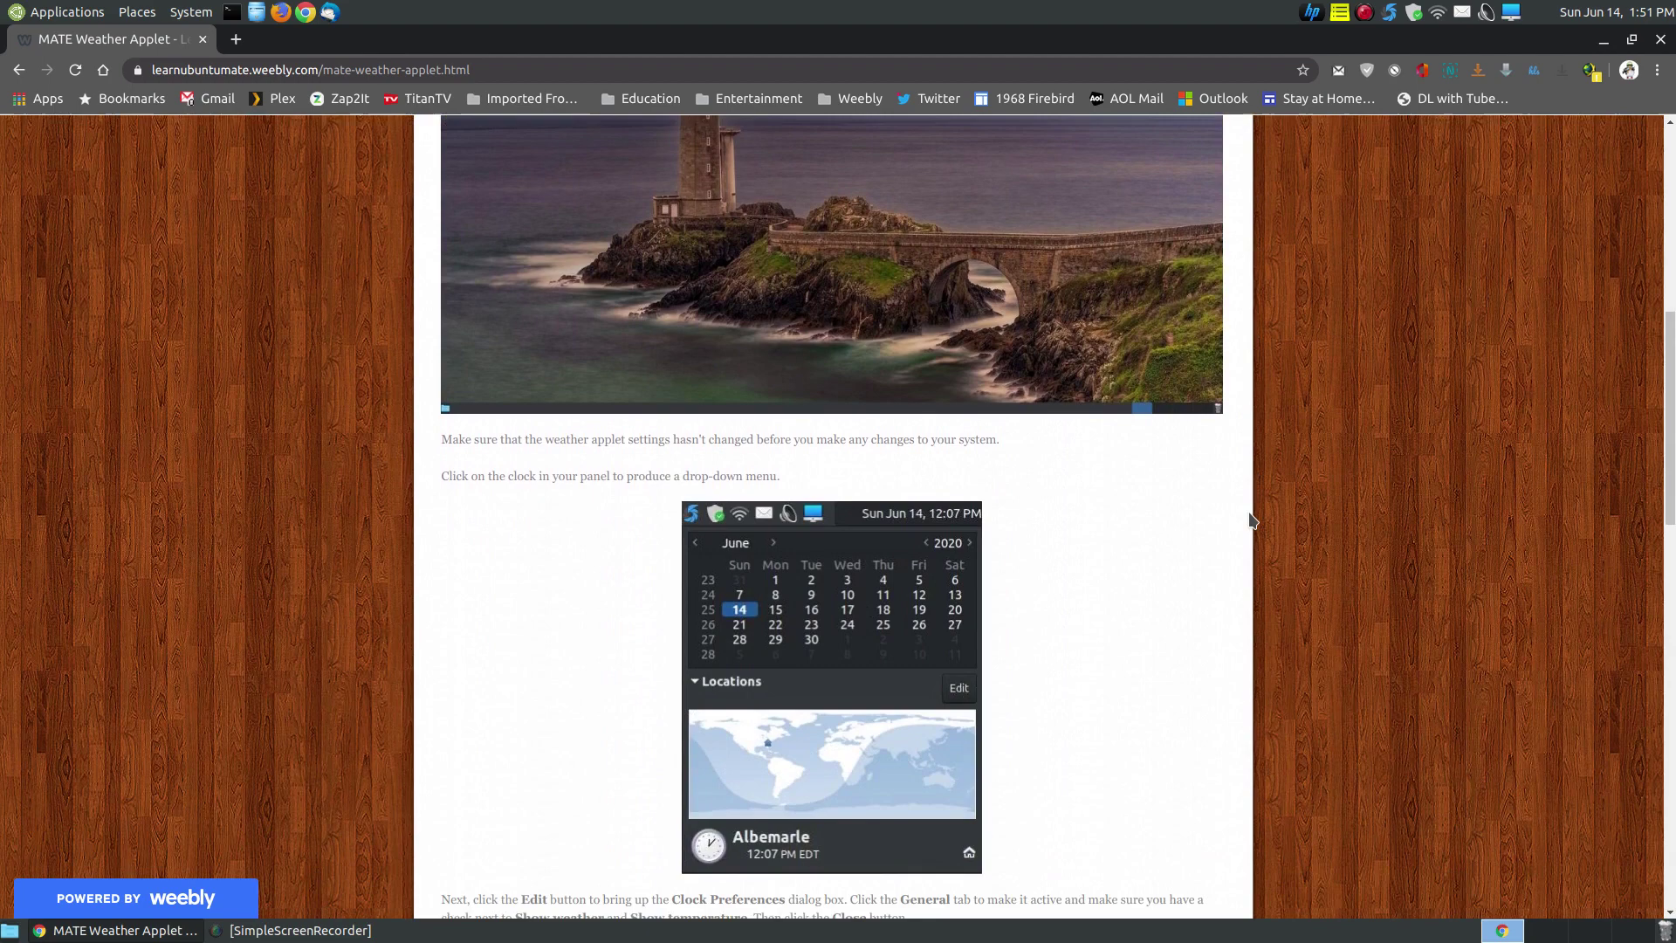
scroll(1252, 521, "down", 14)
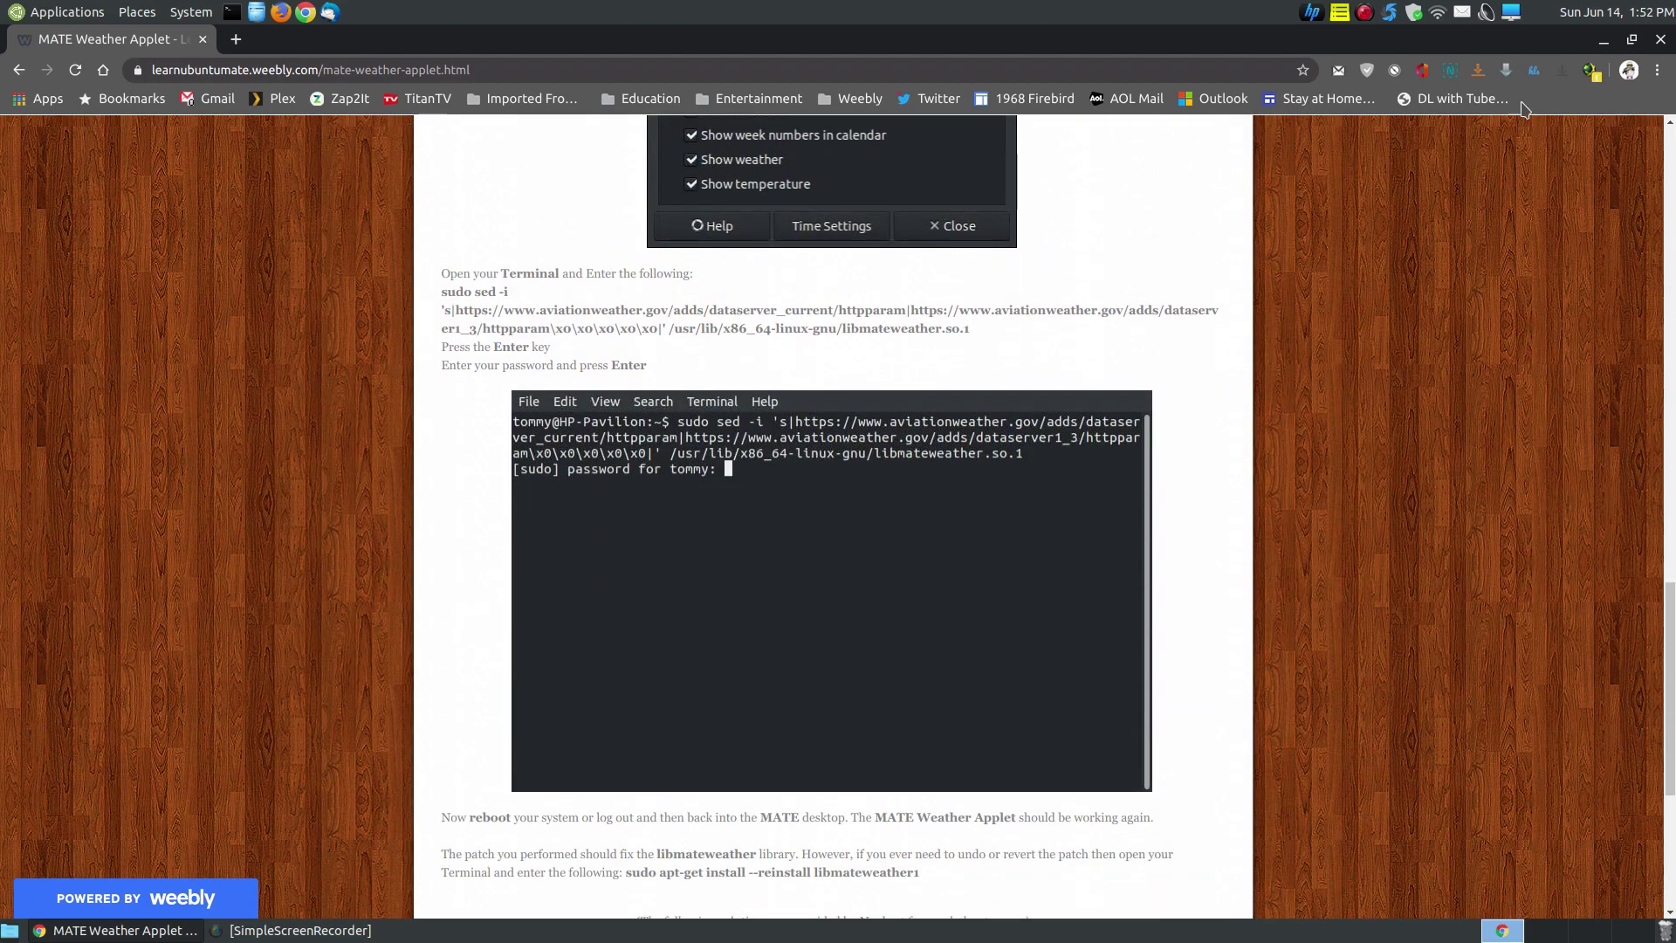
Minimise Chrome and review the general display settings in the clock's preferences, then close them
left_click(1596, 41)
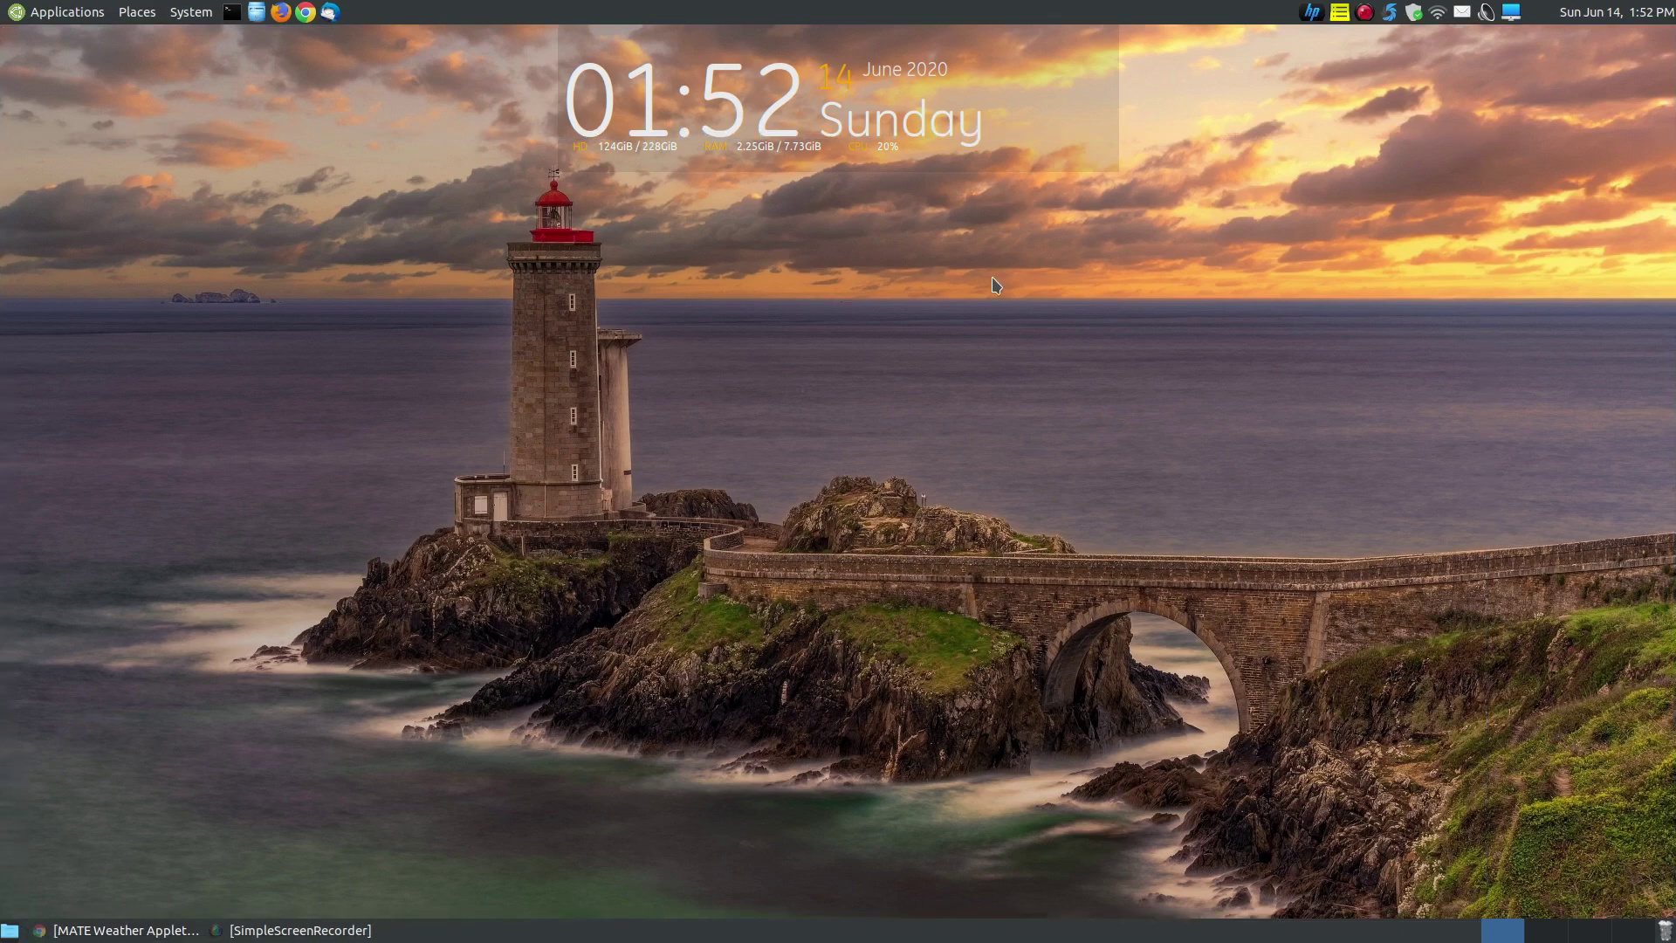
left_click(1606, 12)
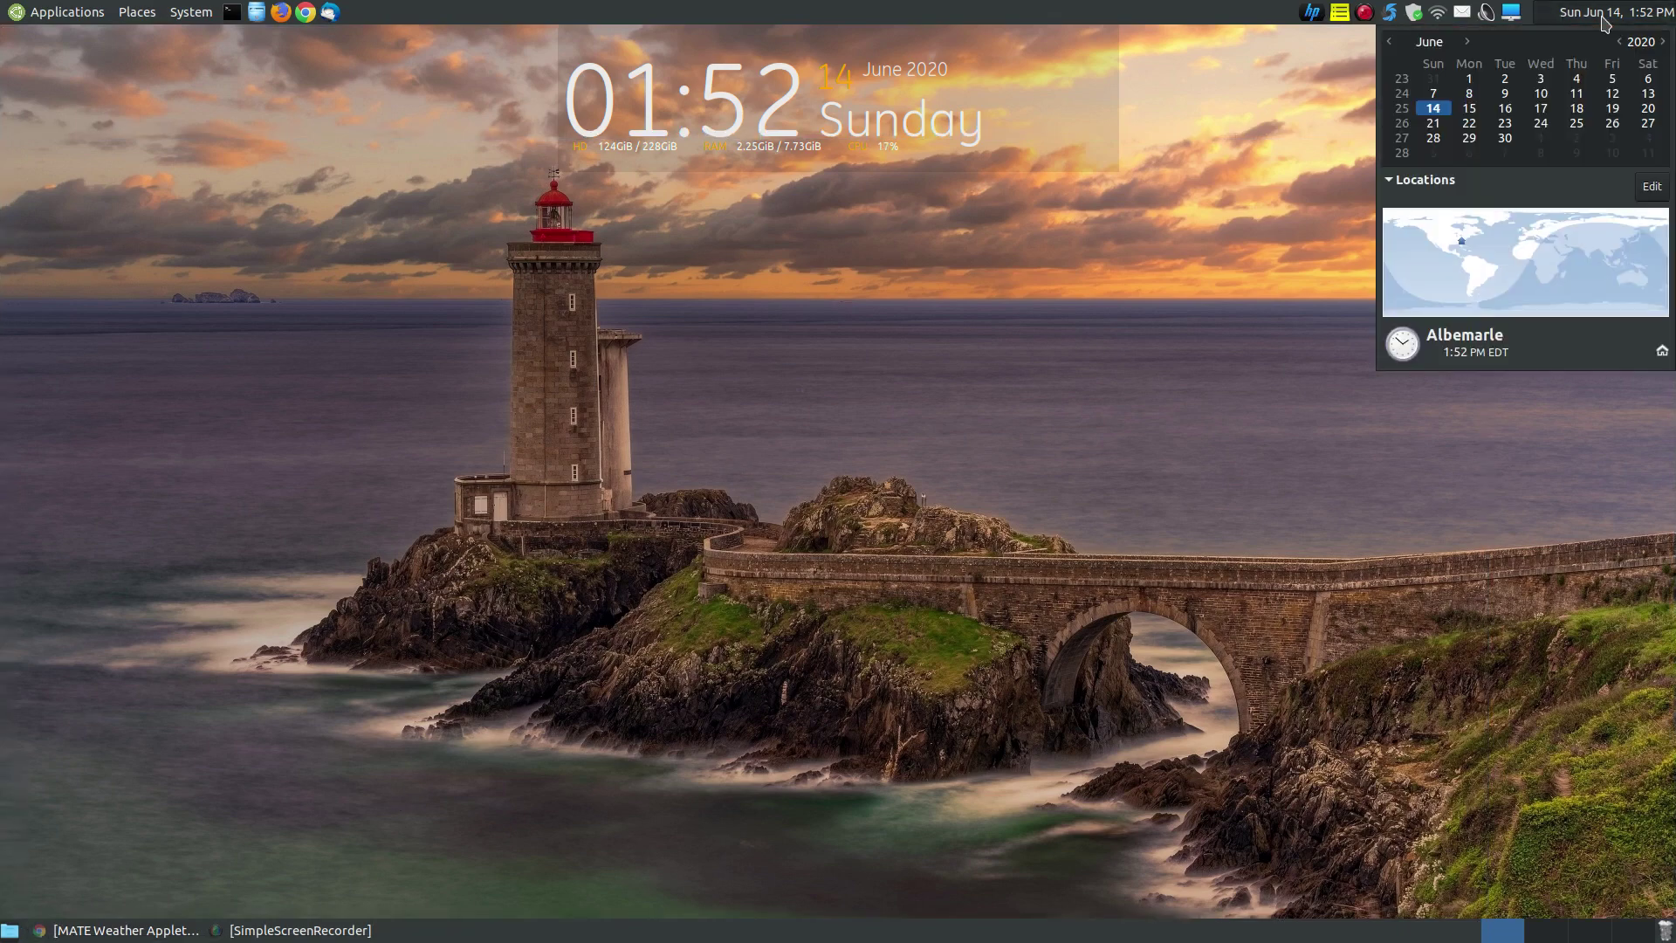
left_click(1651, 187)
left_click_drag(1171, 93, 1056, 166)
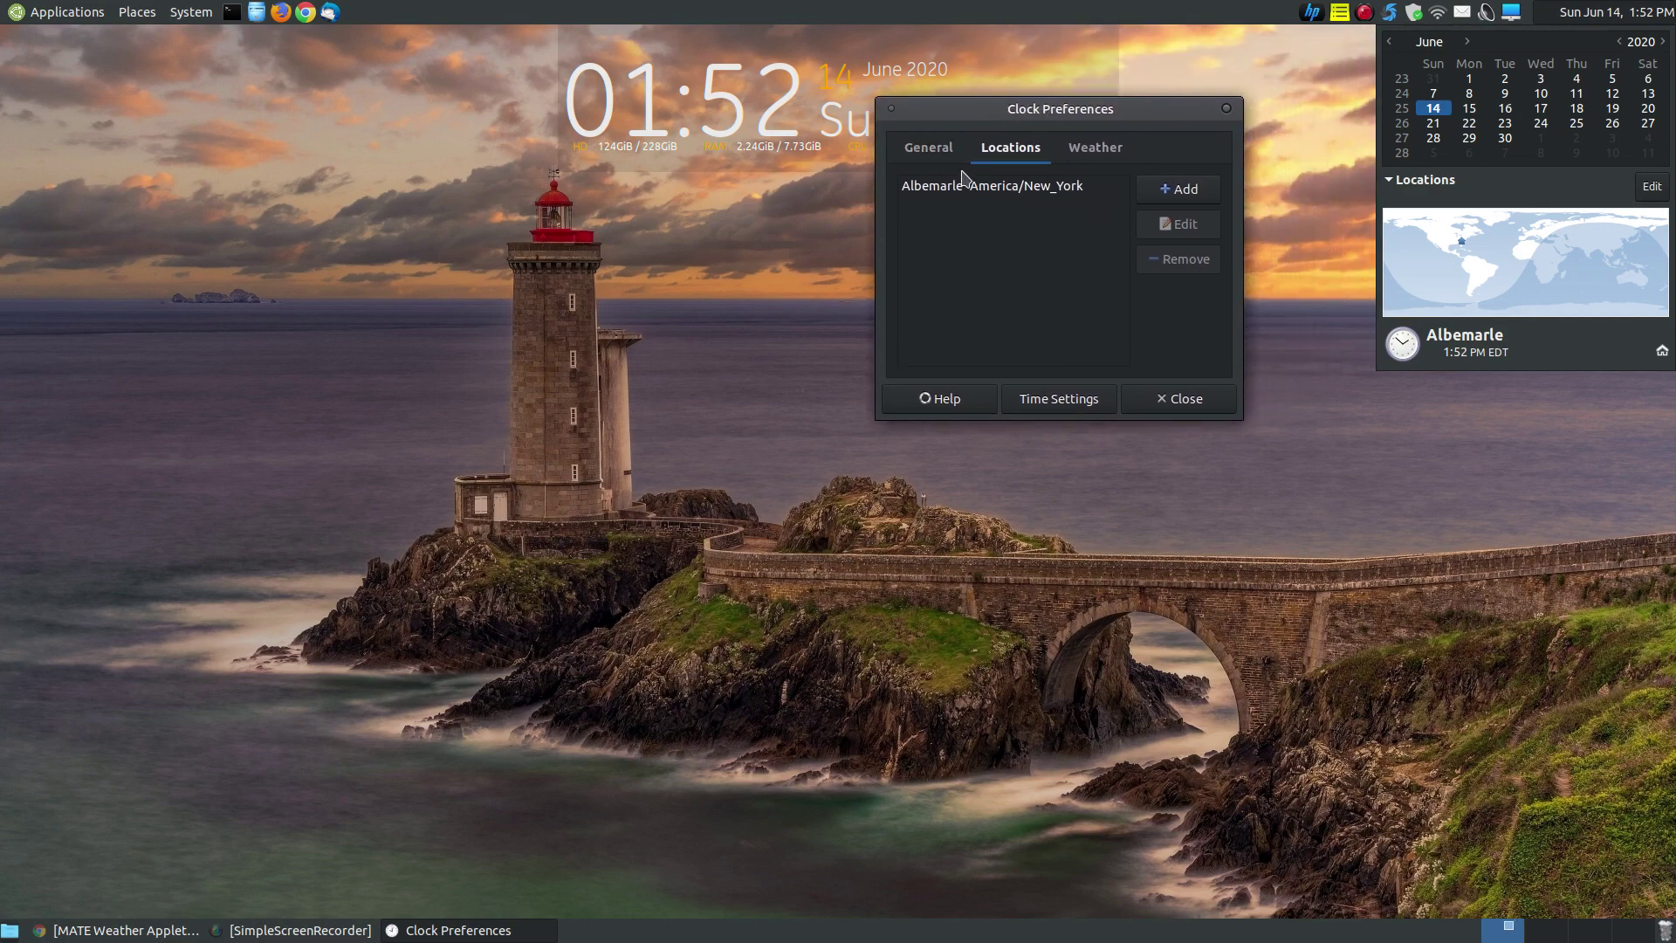
left_click(928, 145)
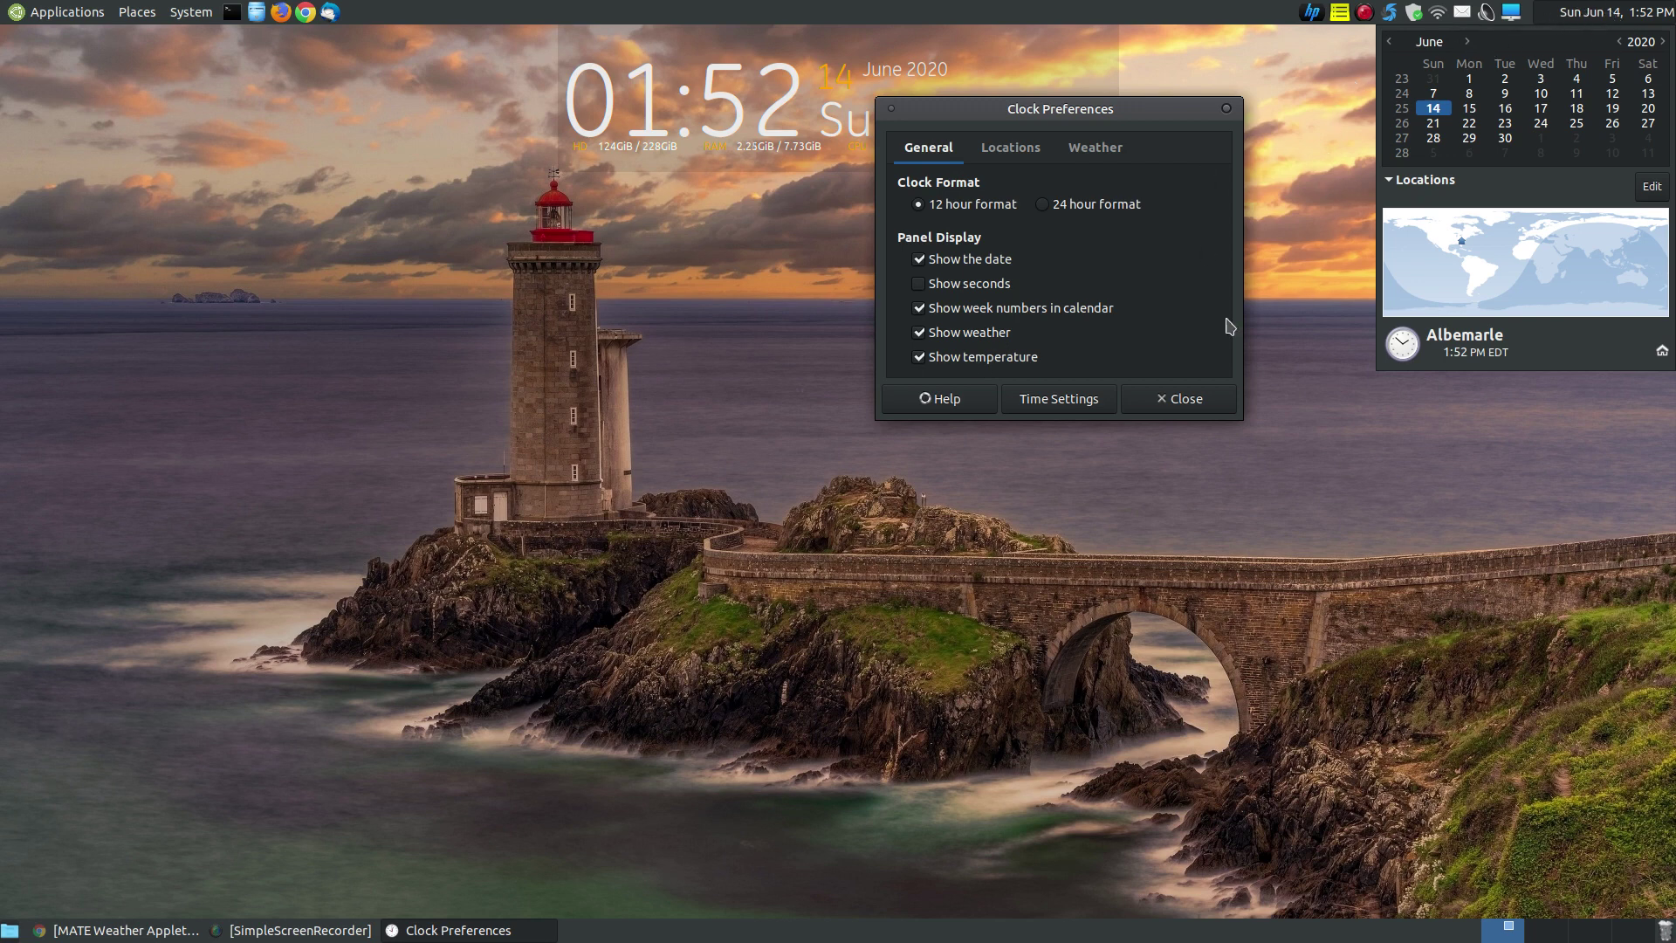
left_click(1170, 398)
left_click(1599, 14)
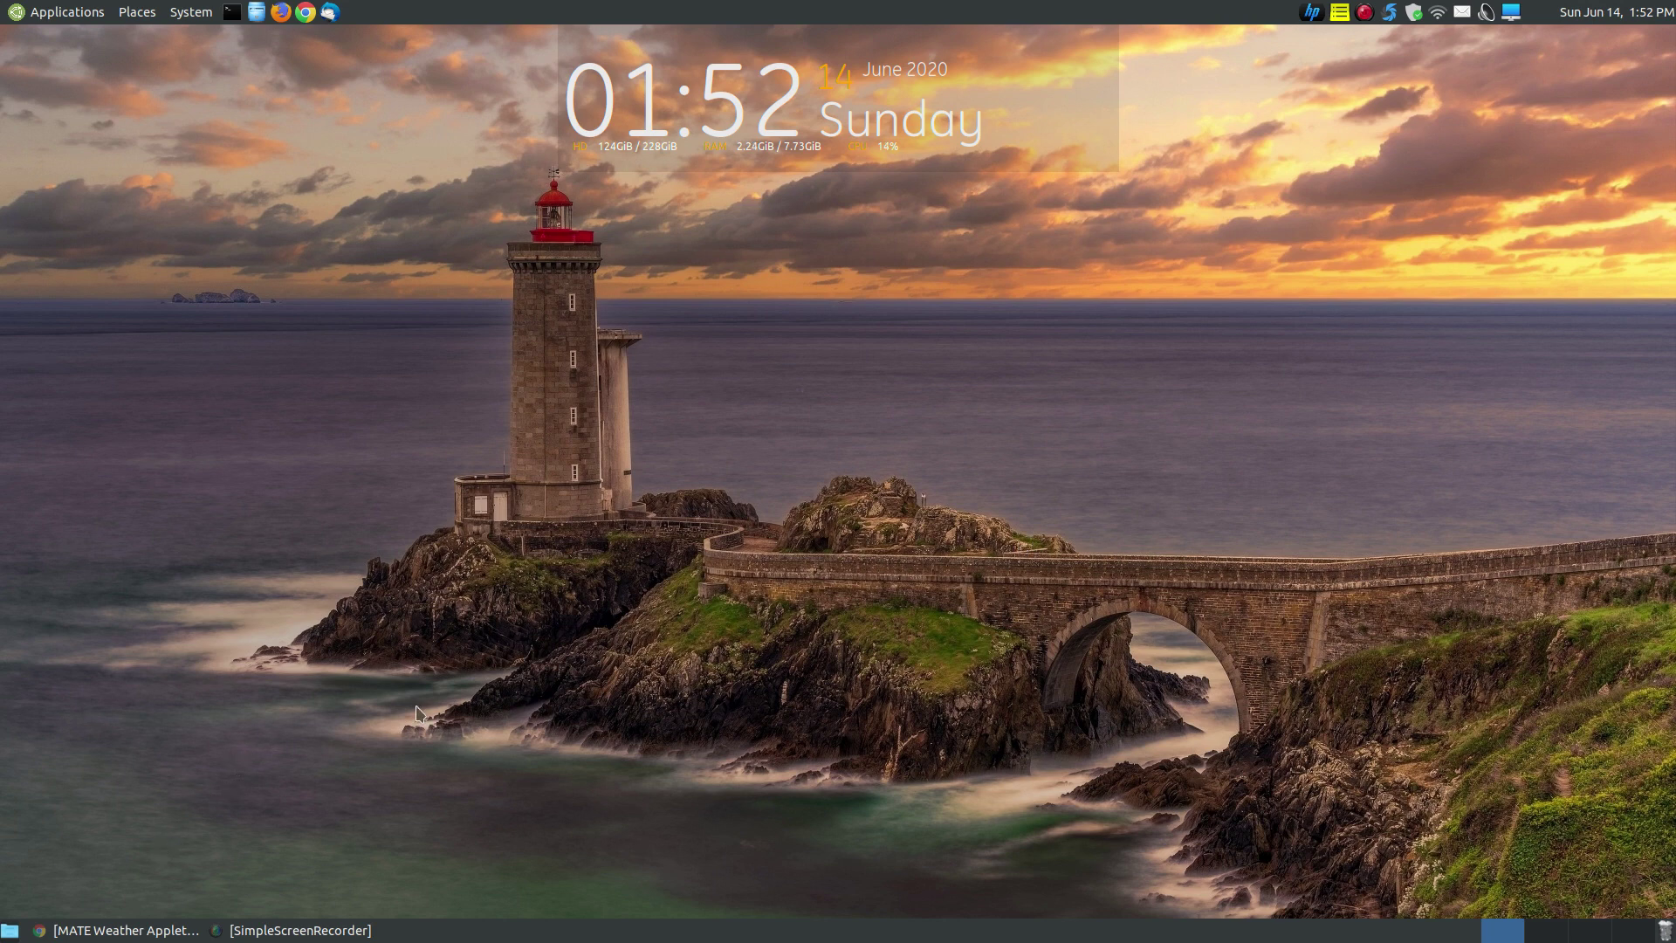
Return to Chrome, read and close the Ask Ubuntu page, and scroll the guide to the sudo sed command
left_click(63, 937)
scroll(1361, 492, "down", 3)
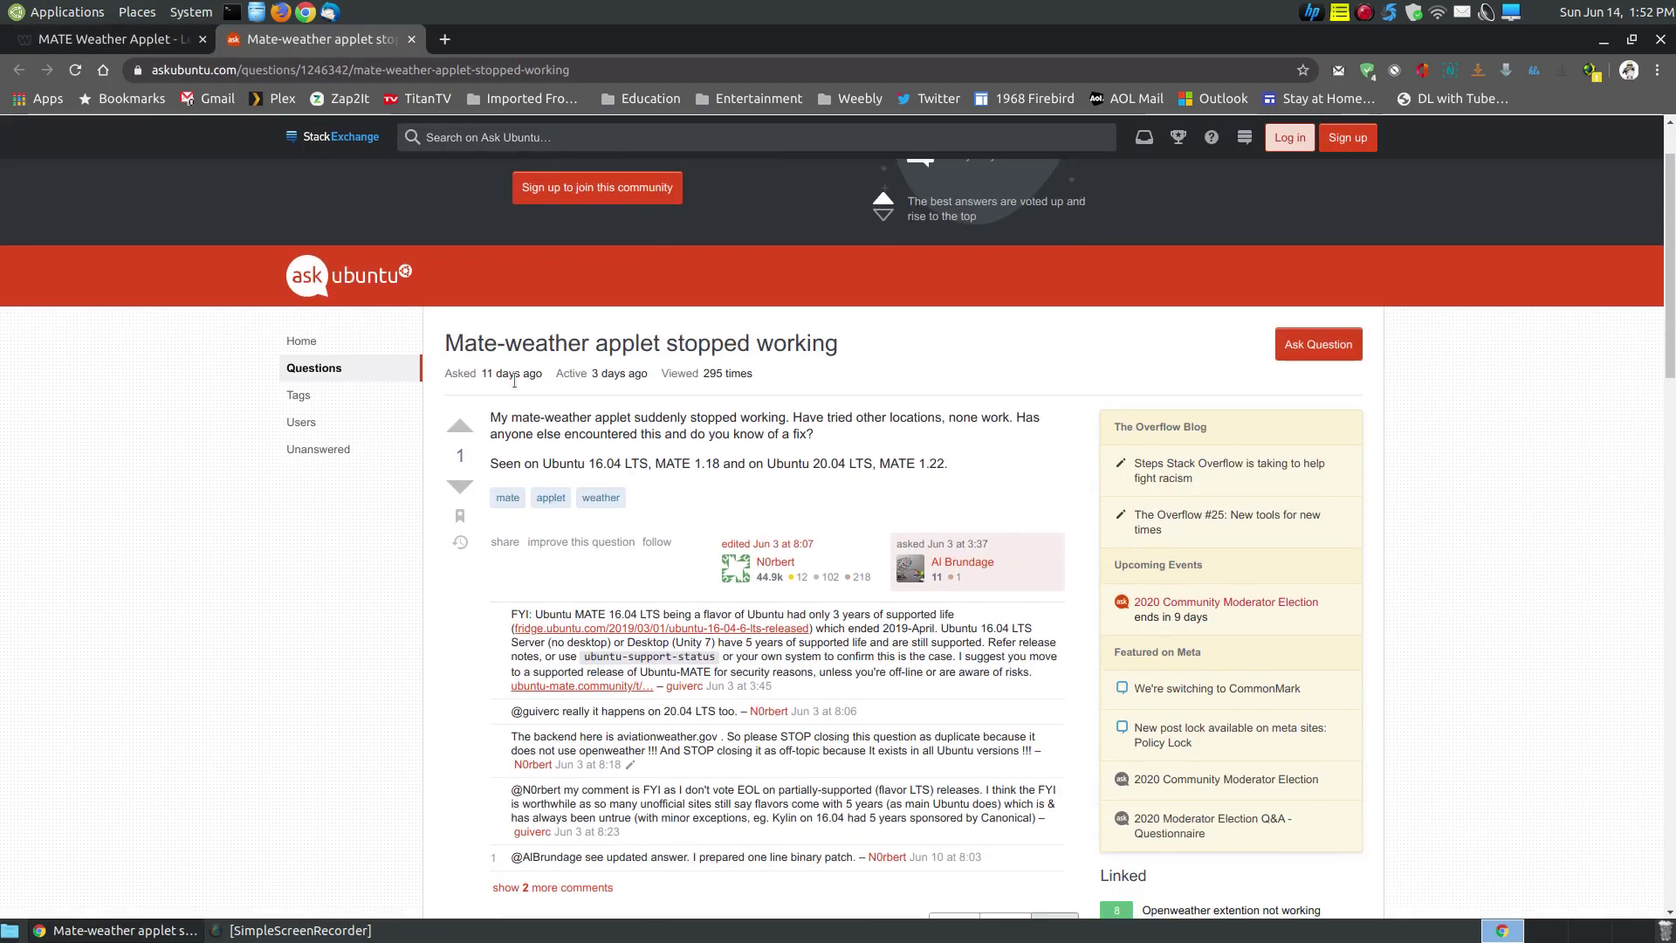
scroll(358, 249, "down", 3)
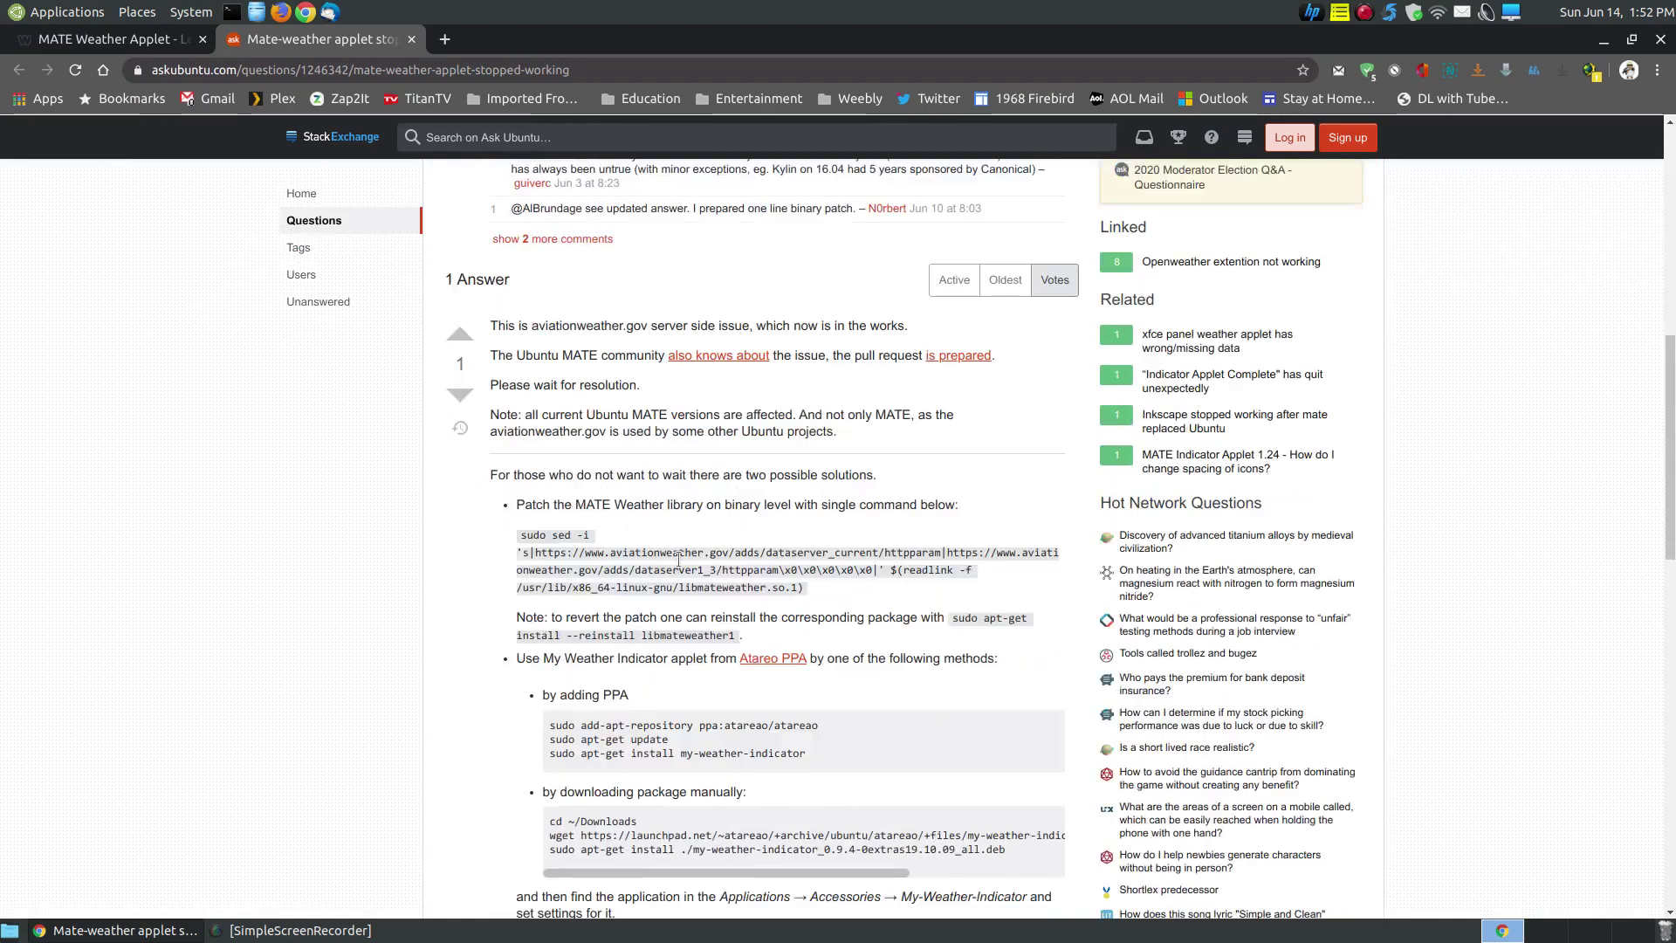
left_click(411, 38)
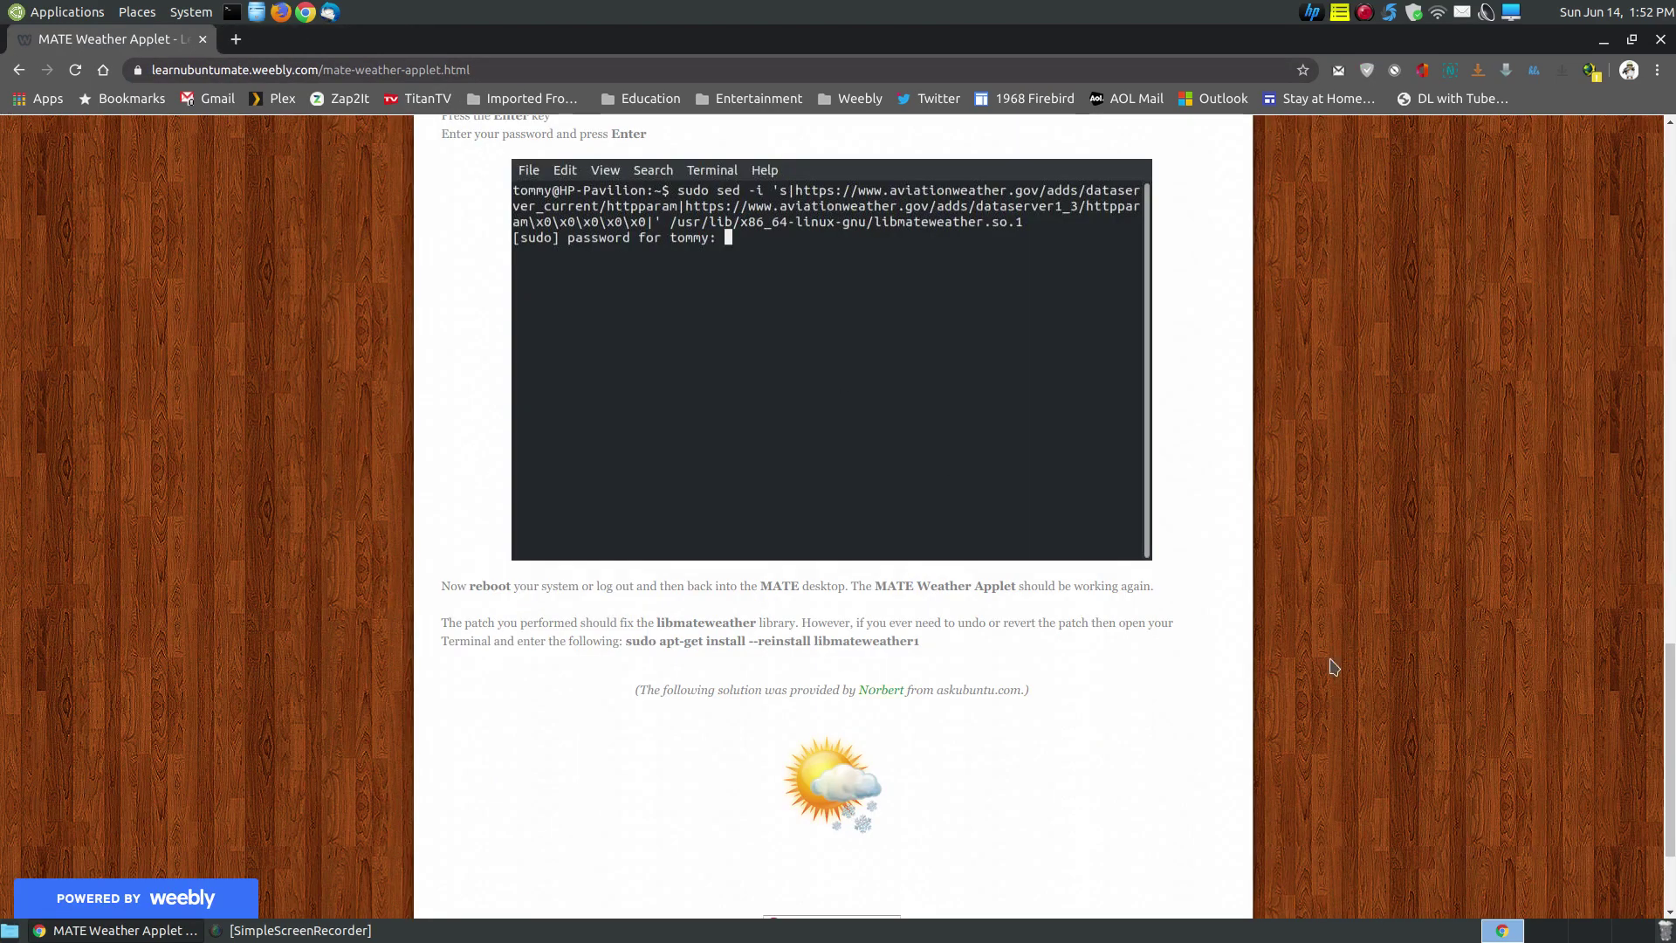
scroll(1365, 642, "up", 3)
scroll(986, 589, "up", 5)
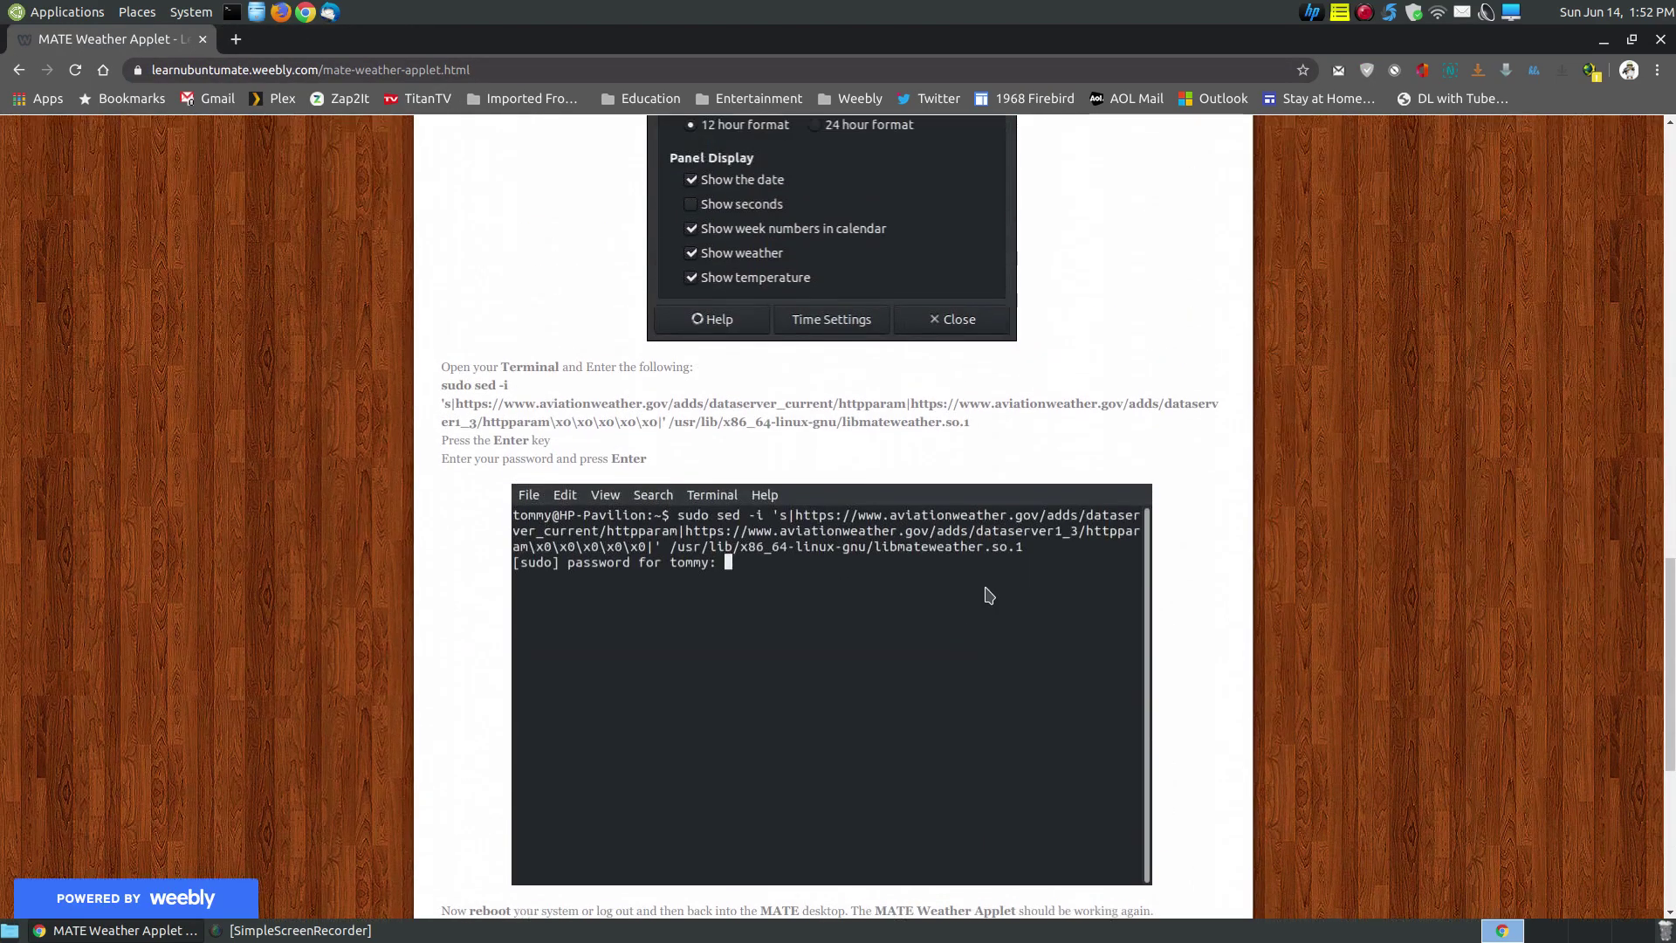
scroll(989, 595, "down", 5)
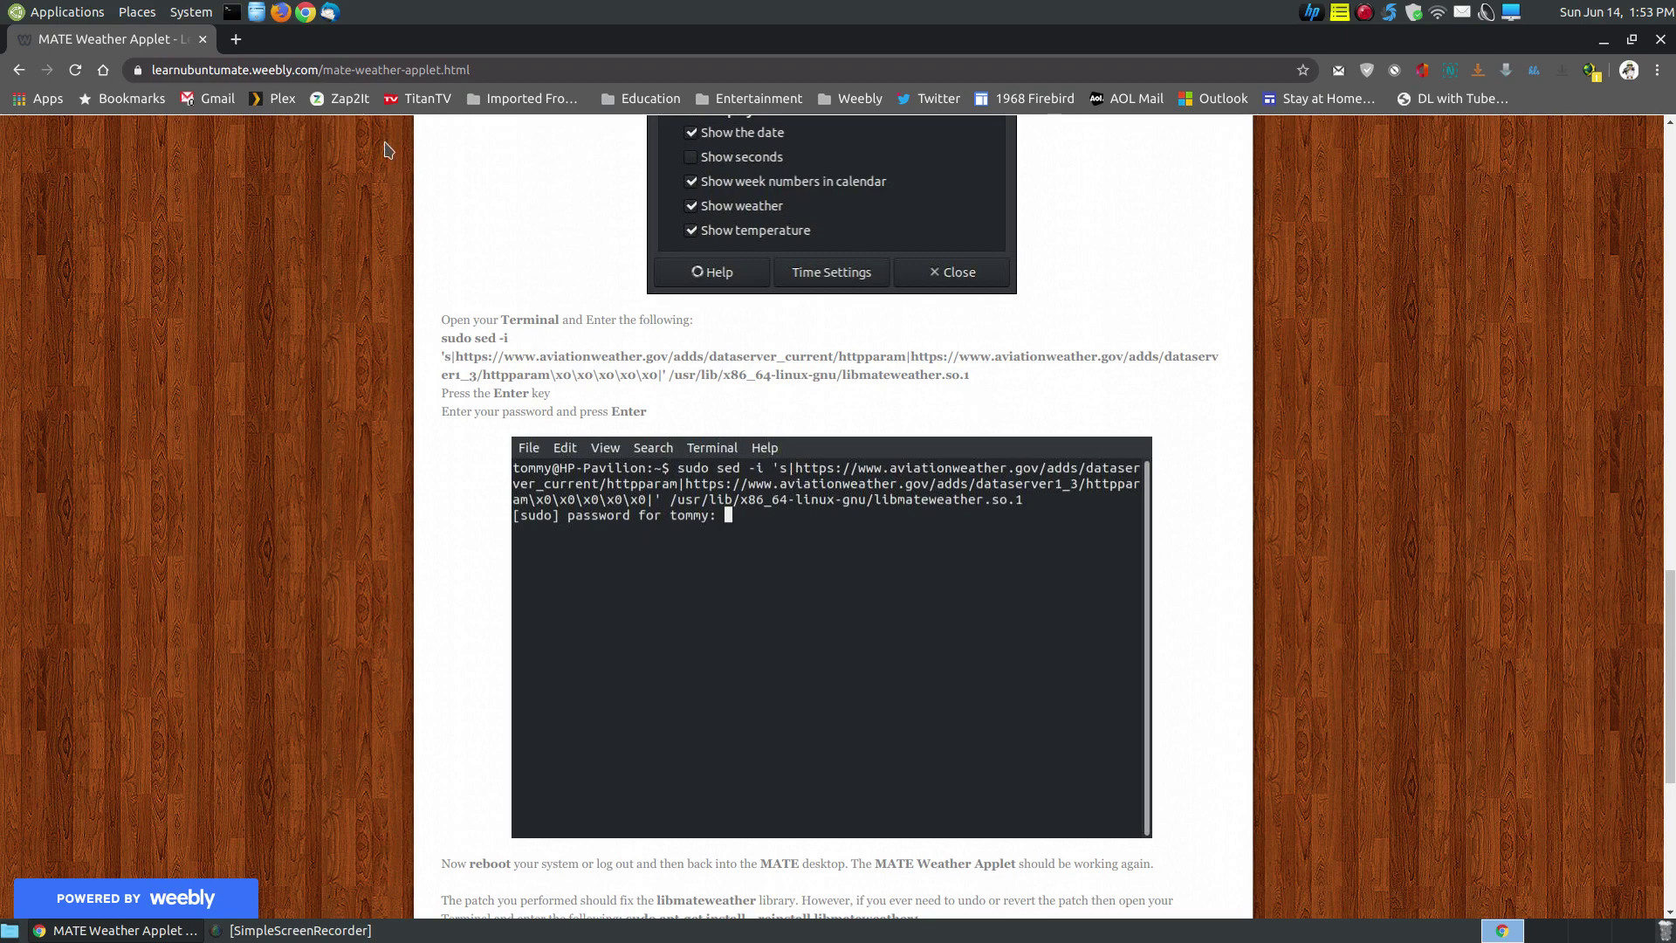
Open a centred terminal window and copy the sed command from the guide
left_click(232, 13)
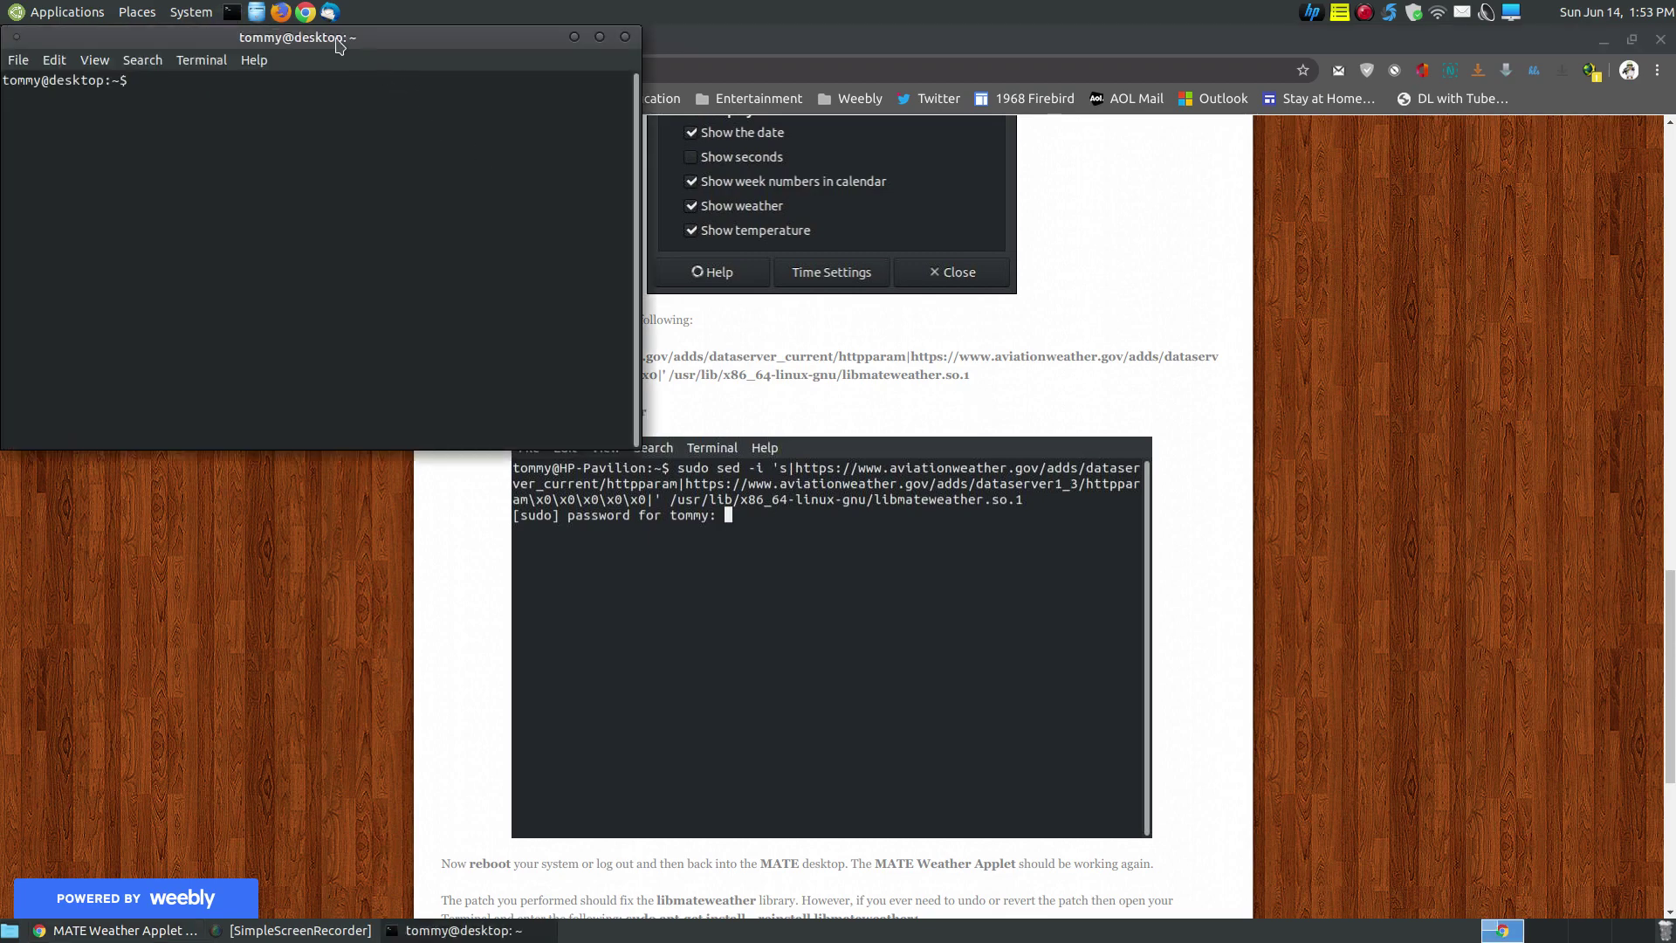
left_click_drag(338, 45, 955, 450)
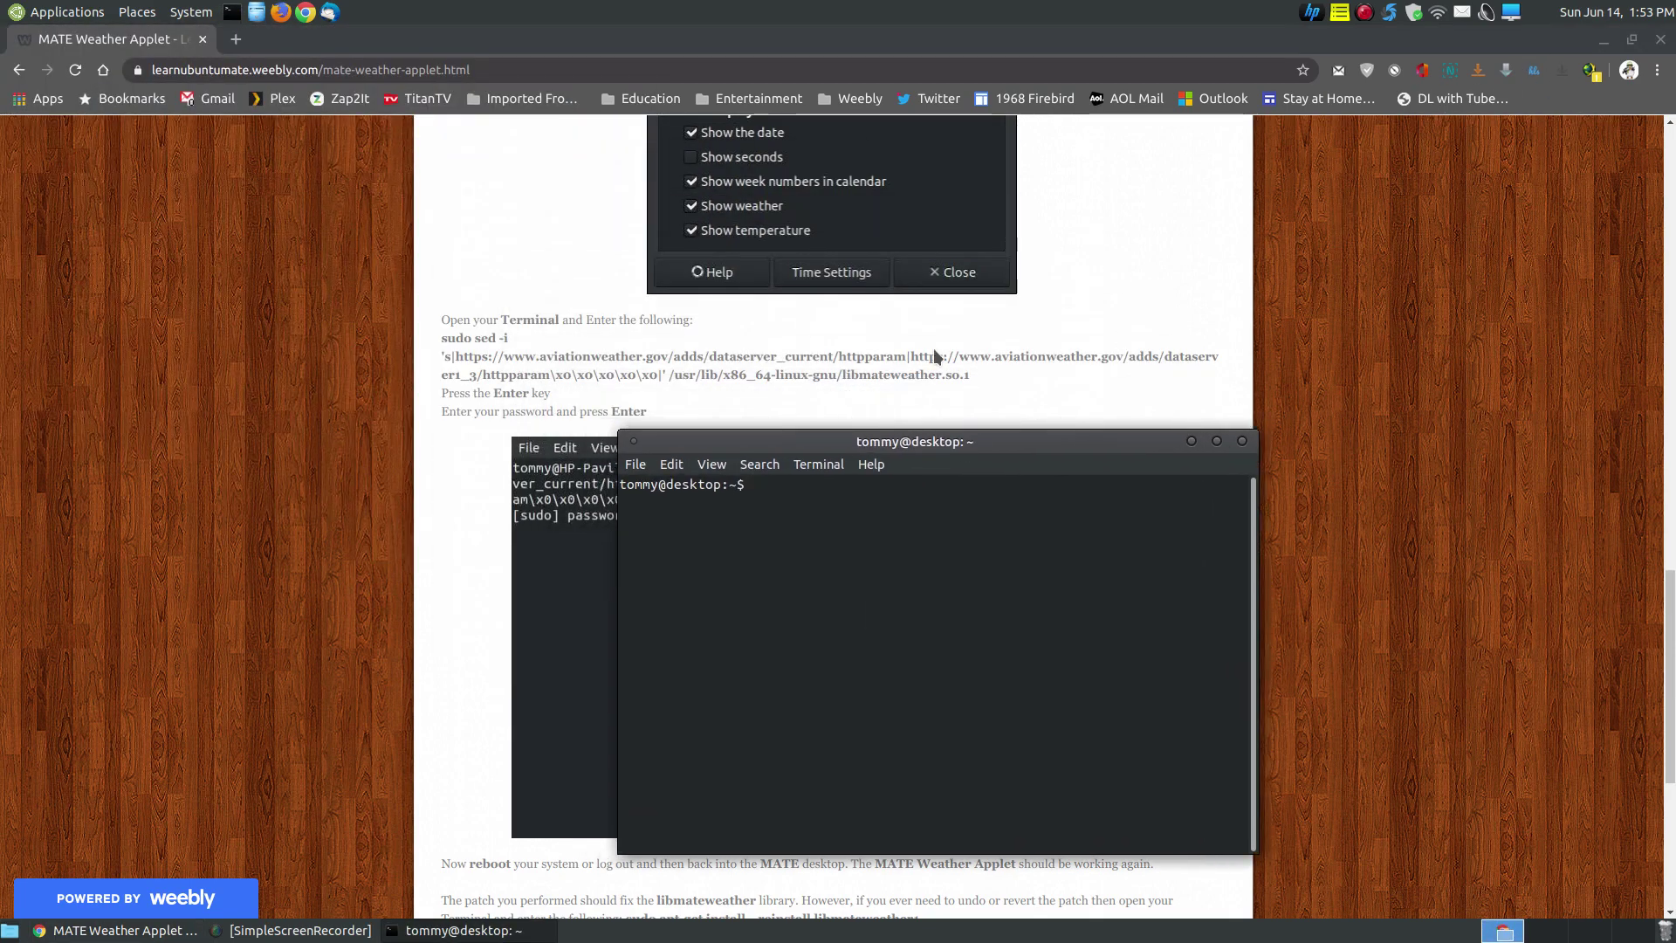
left_click_drag(973, 374, 440, 347)
right_click(440, 352)
left_click(487, 355)
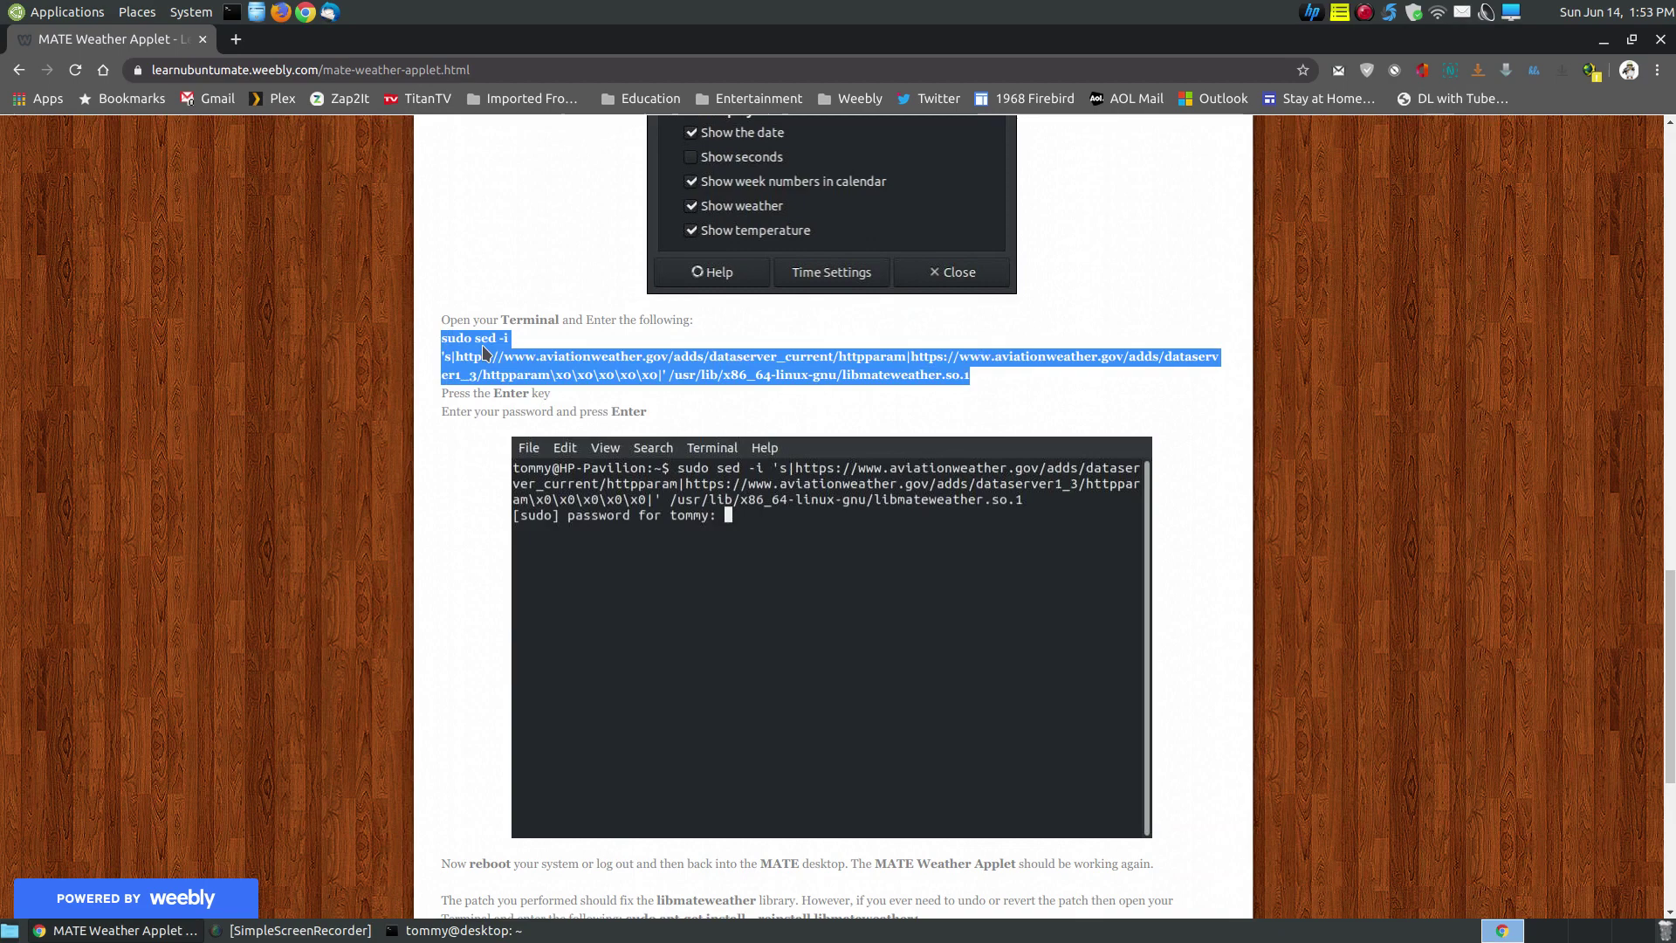
right_click(500, 352)
left_click(502, 357)
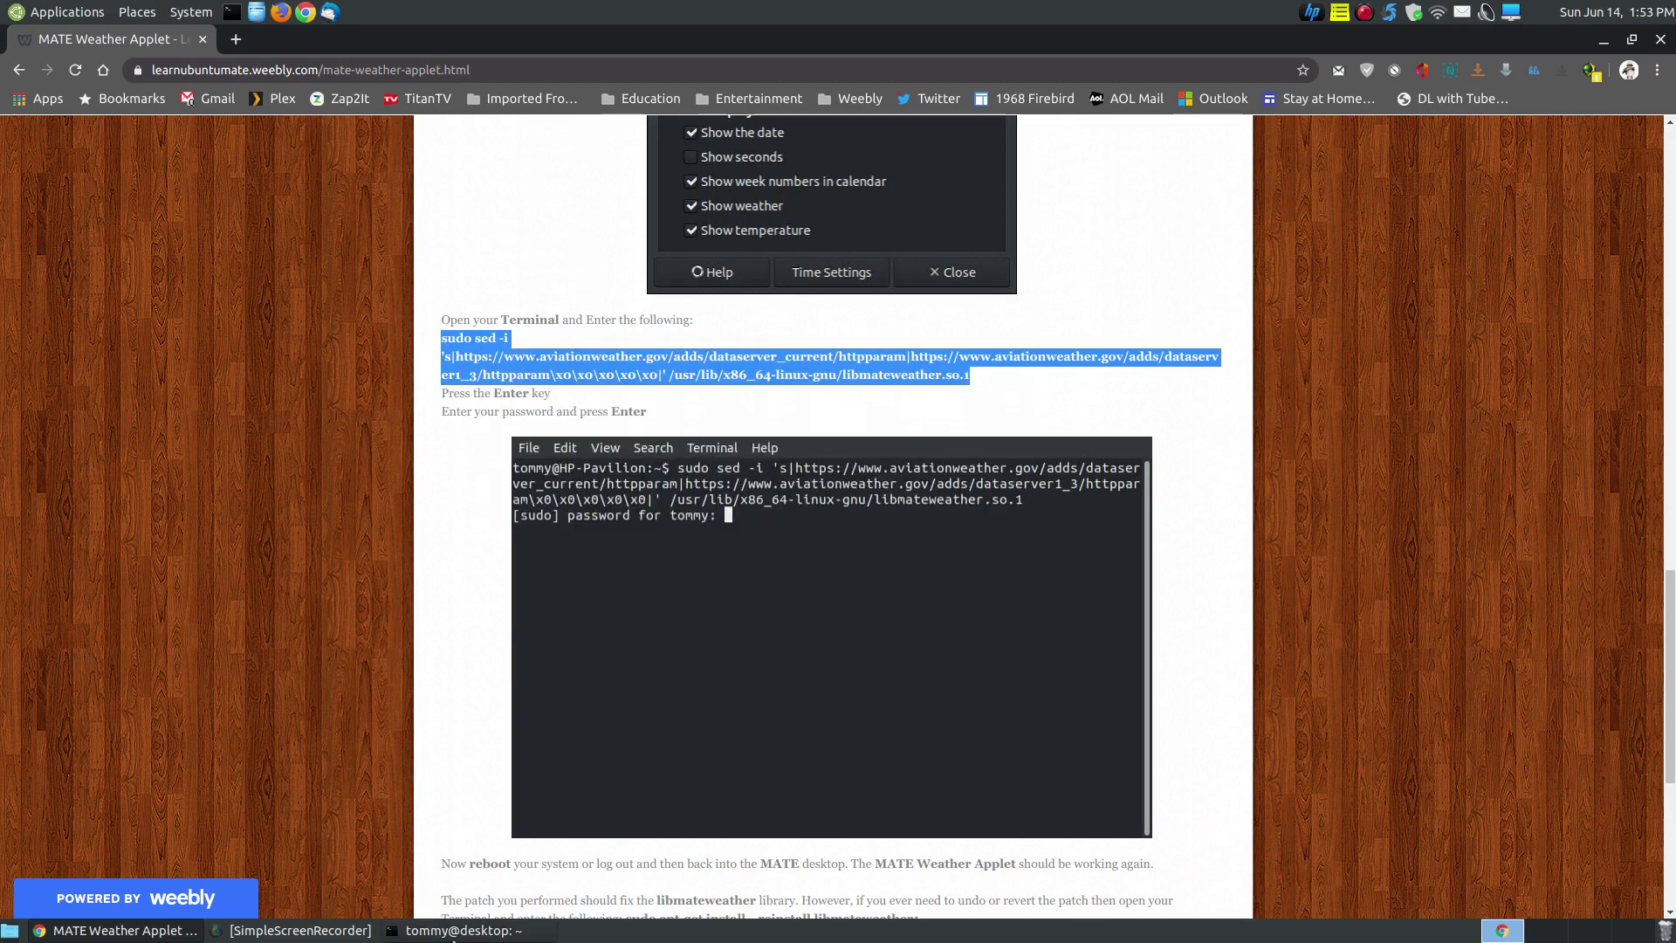
Paste and run the sudo sed patch on libmateweather.so.1, authenticate with the password, then exit the terminal
left_click(462, 929)
right_click(790, 510)
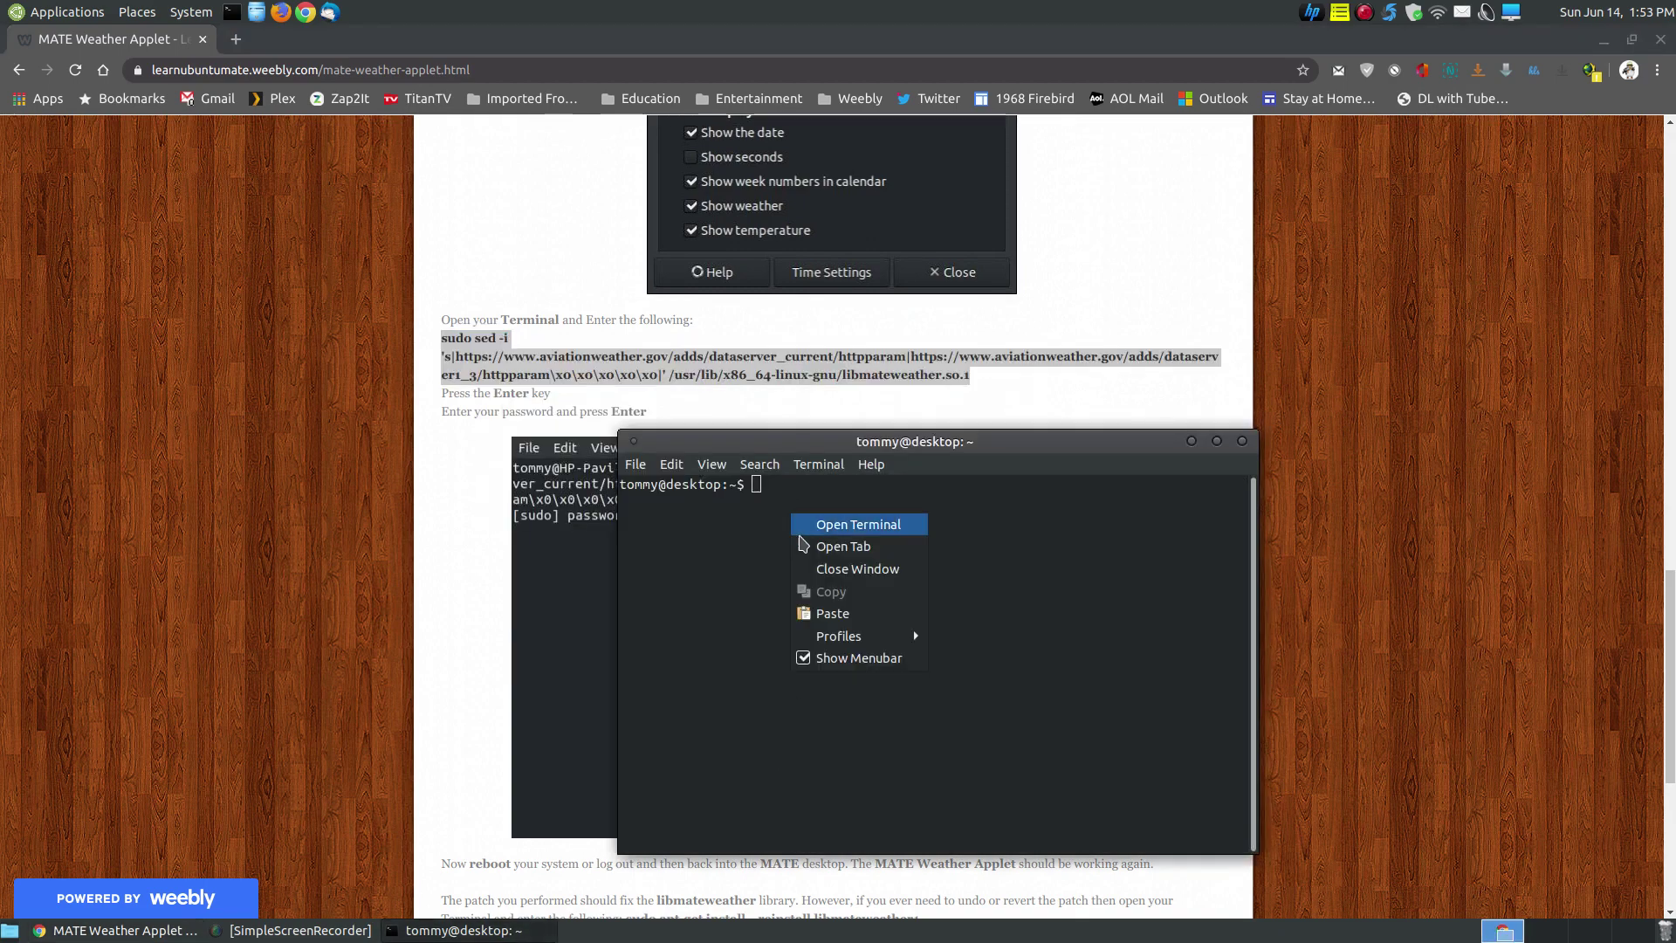
left_click(836, 610)
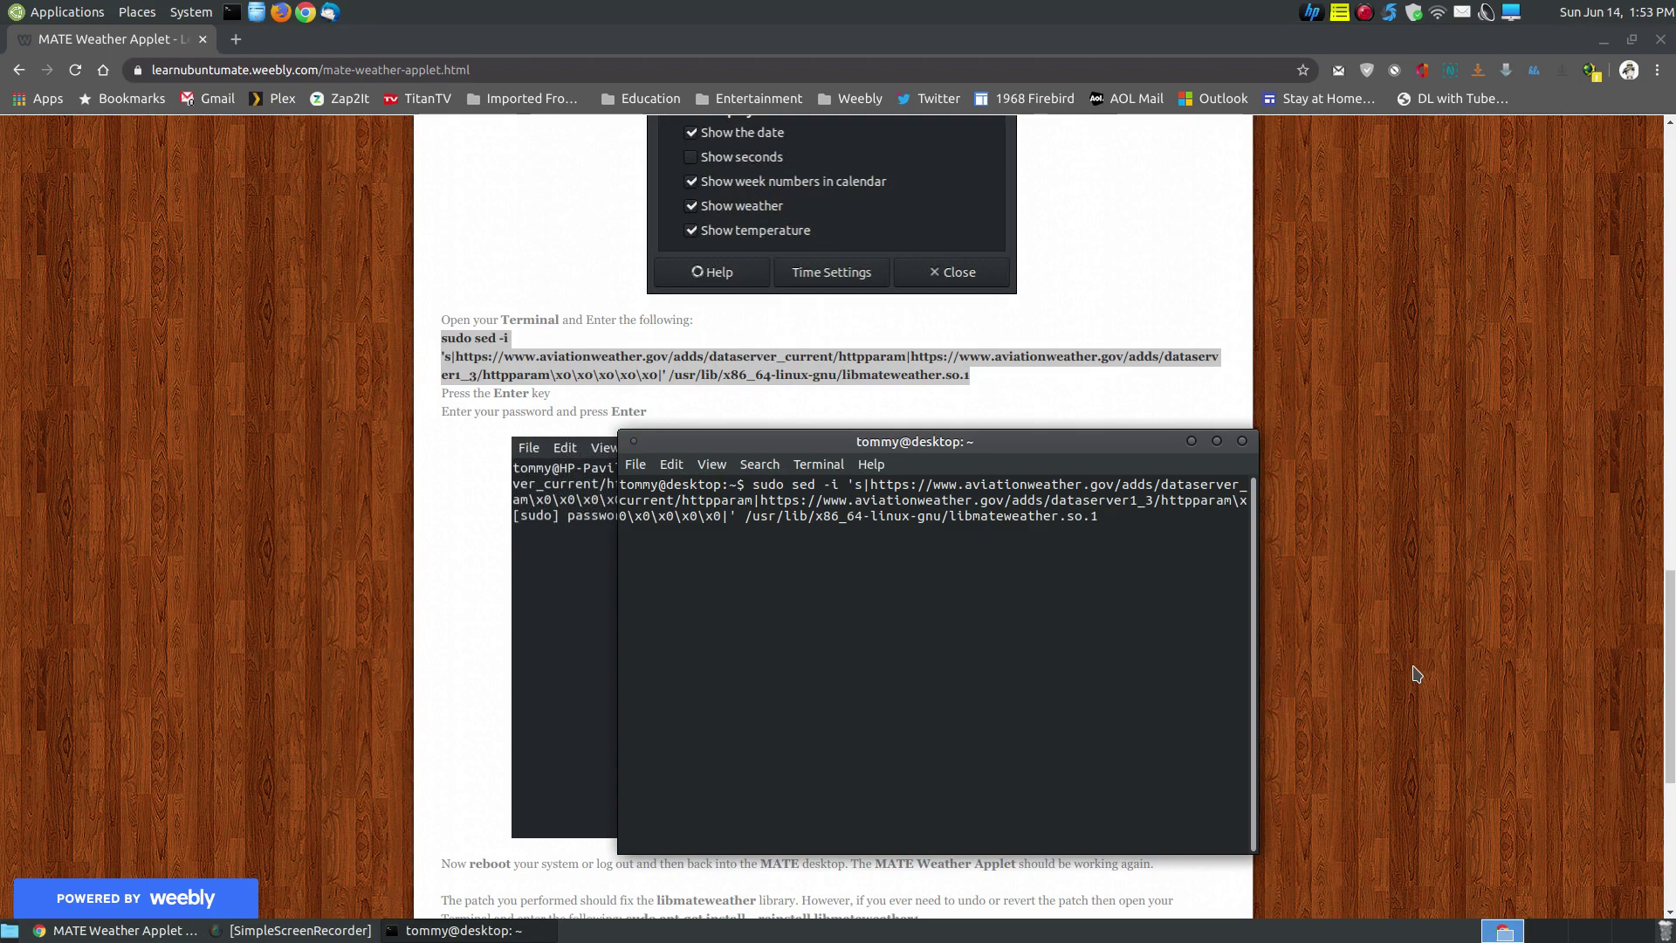
key("Return")
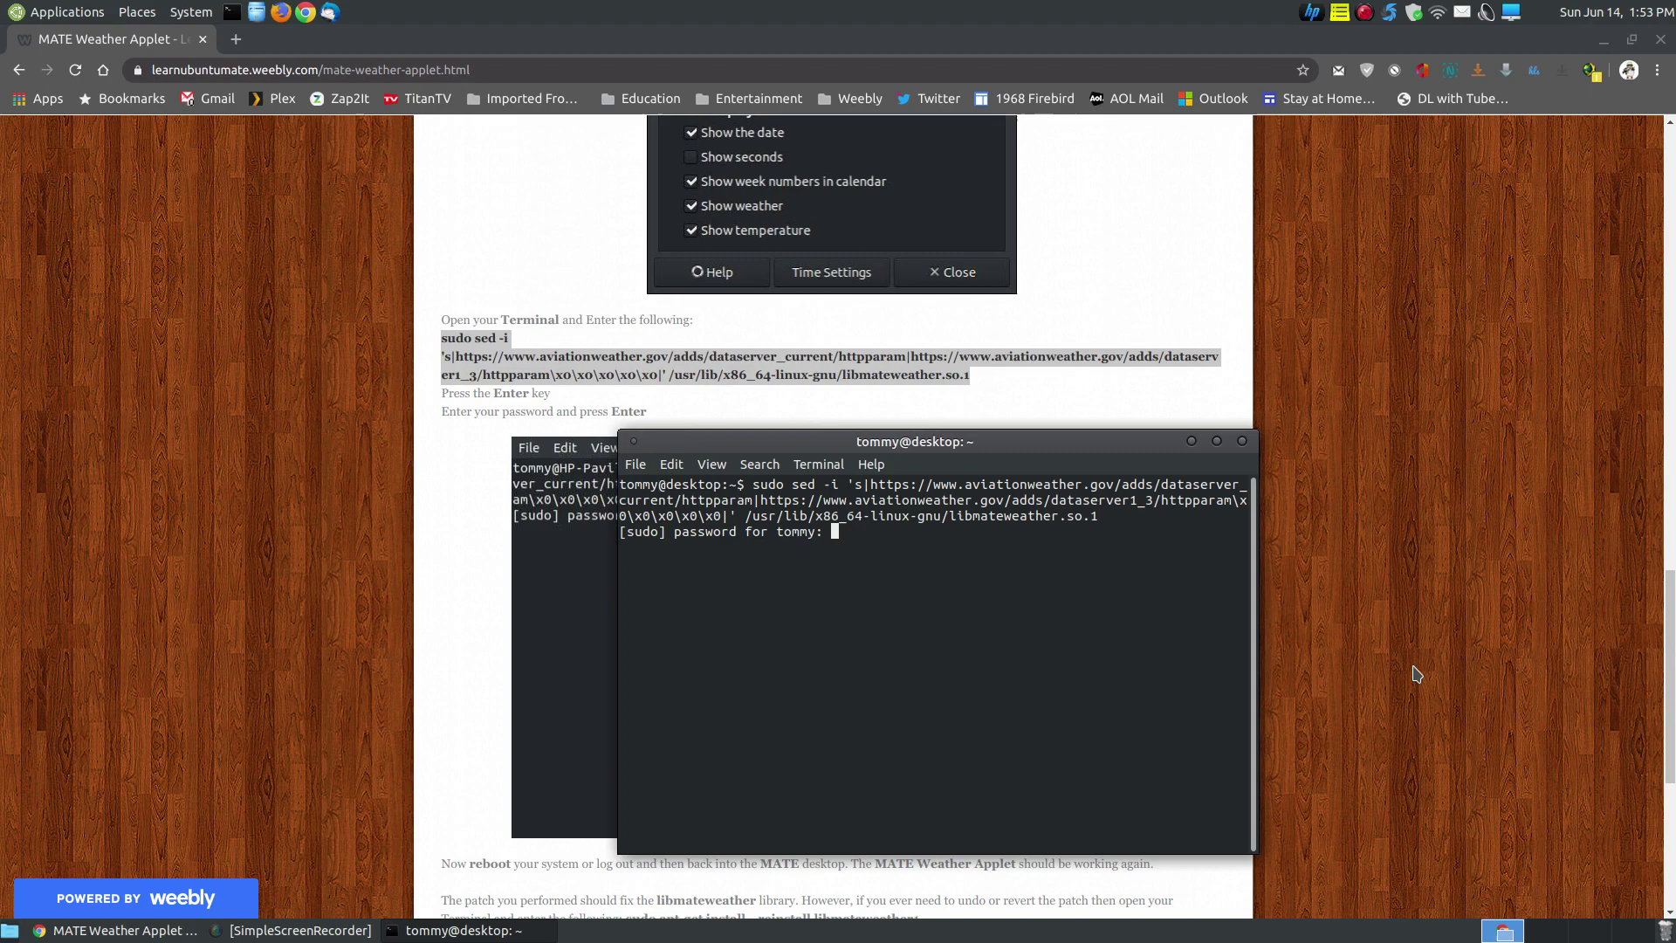
key("Return")
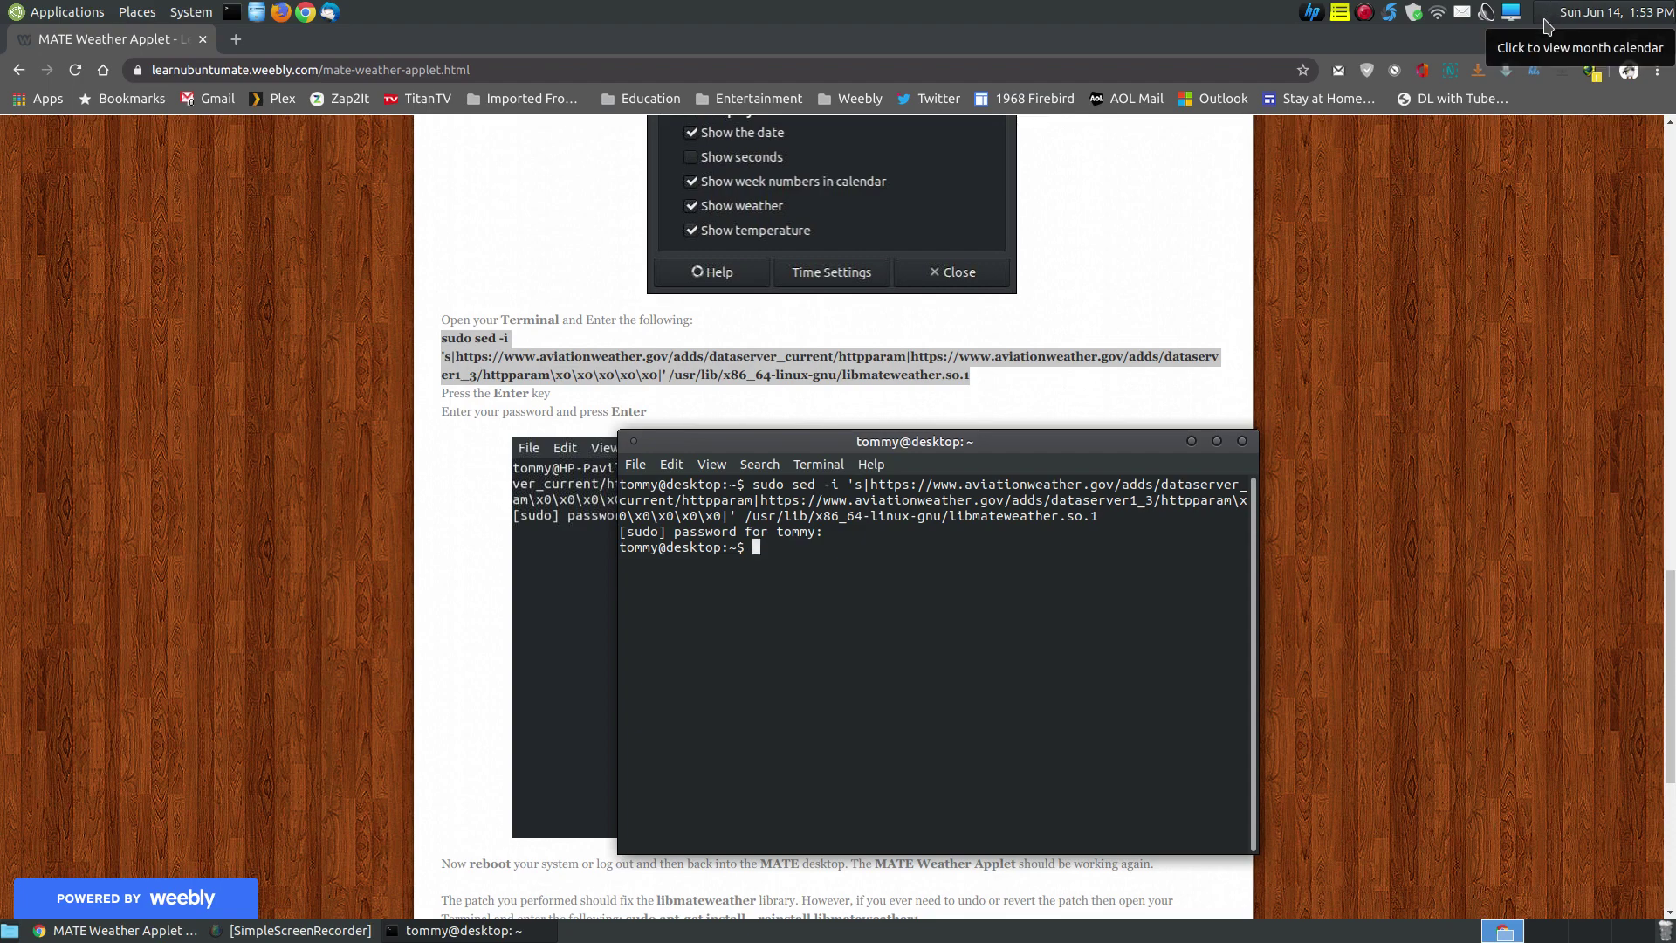
type("exit")
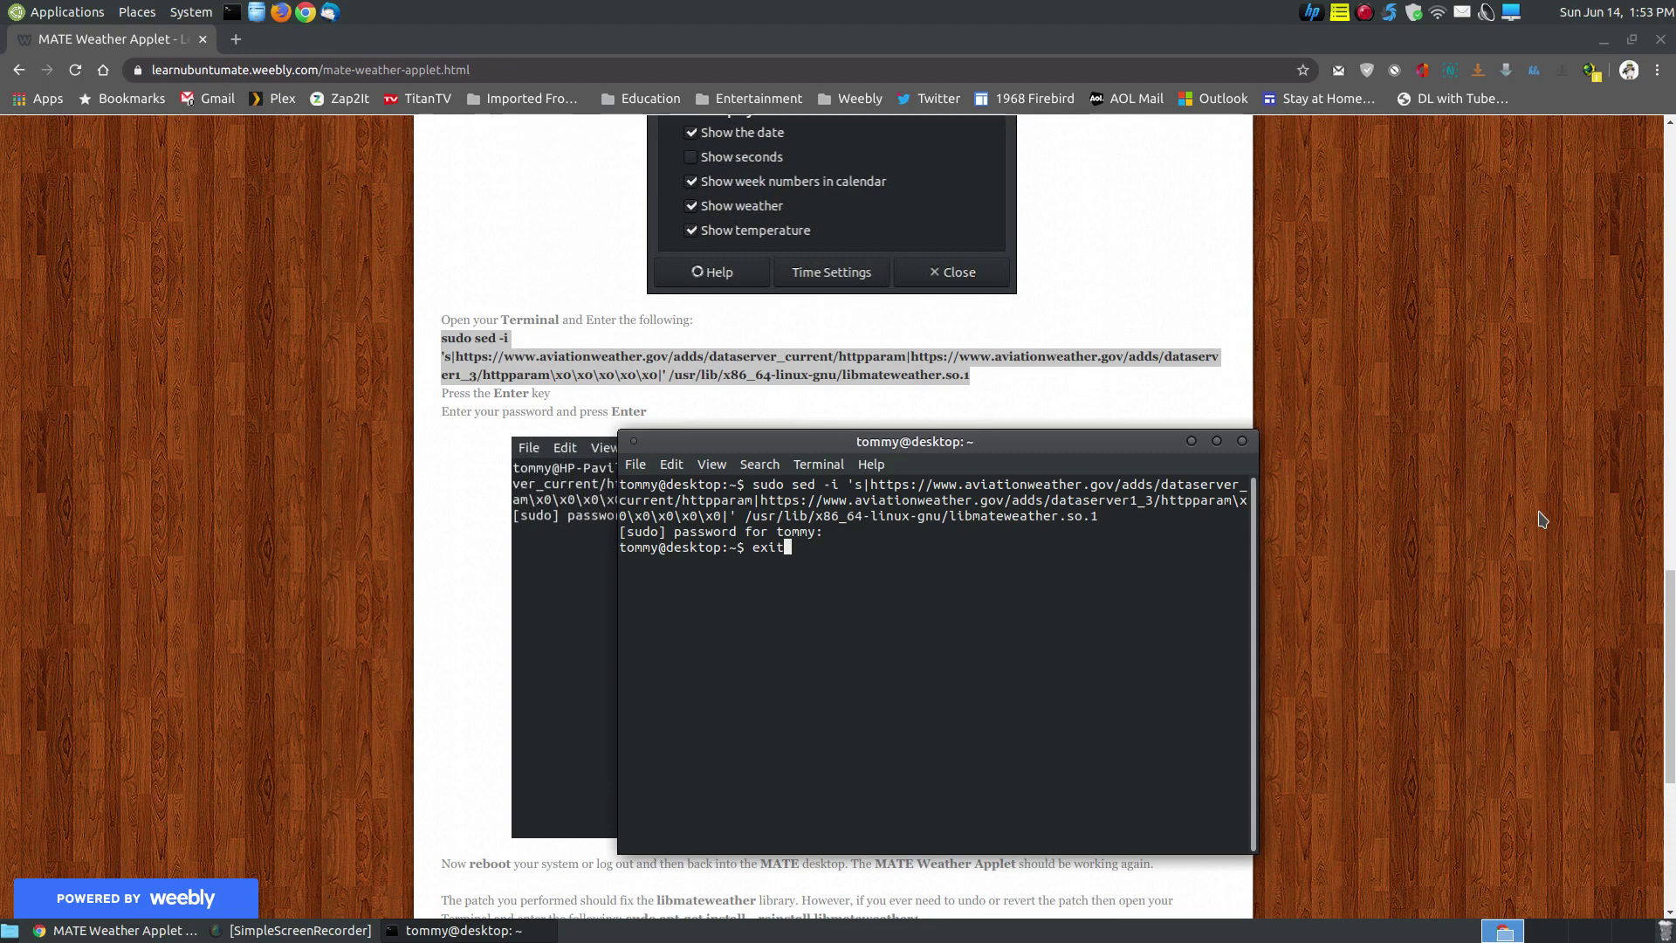
key("Return")
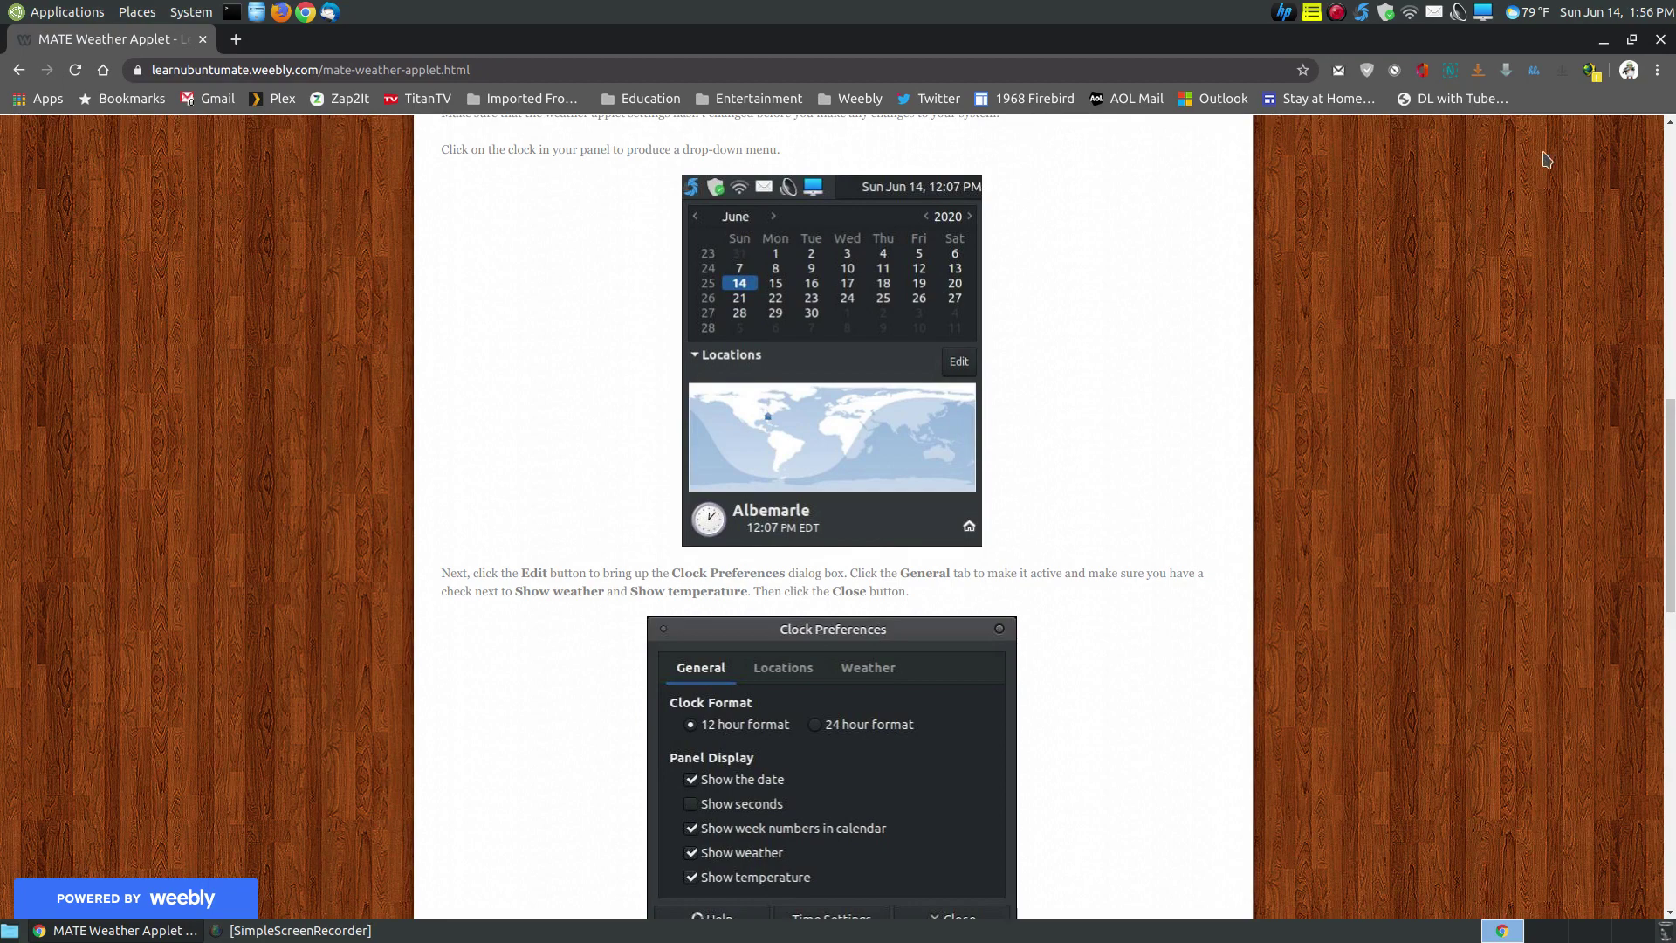
left_click(1587, 21)
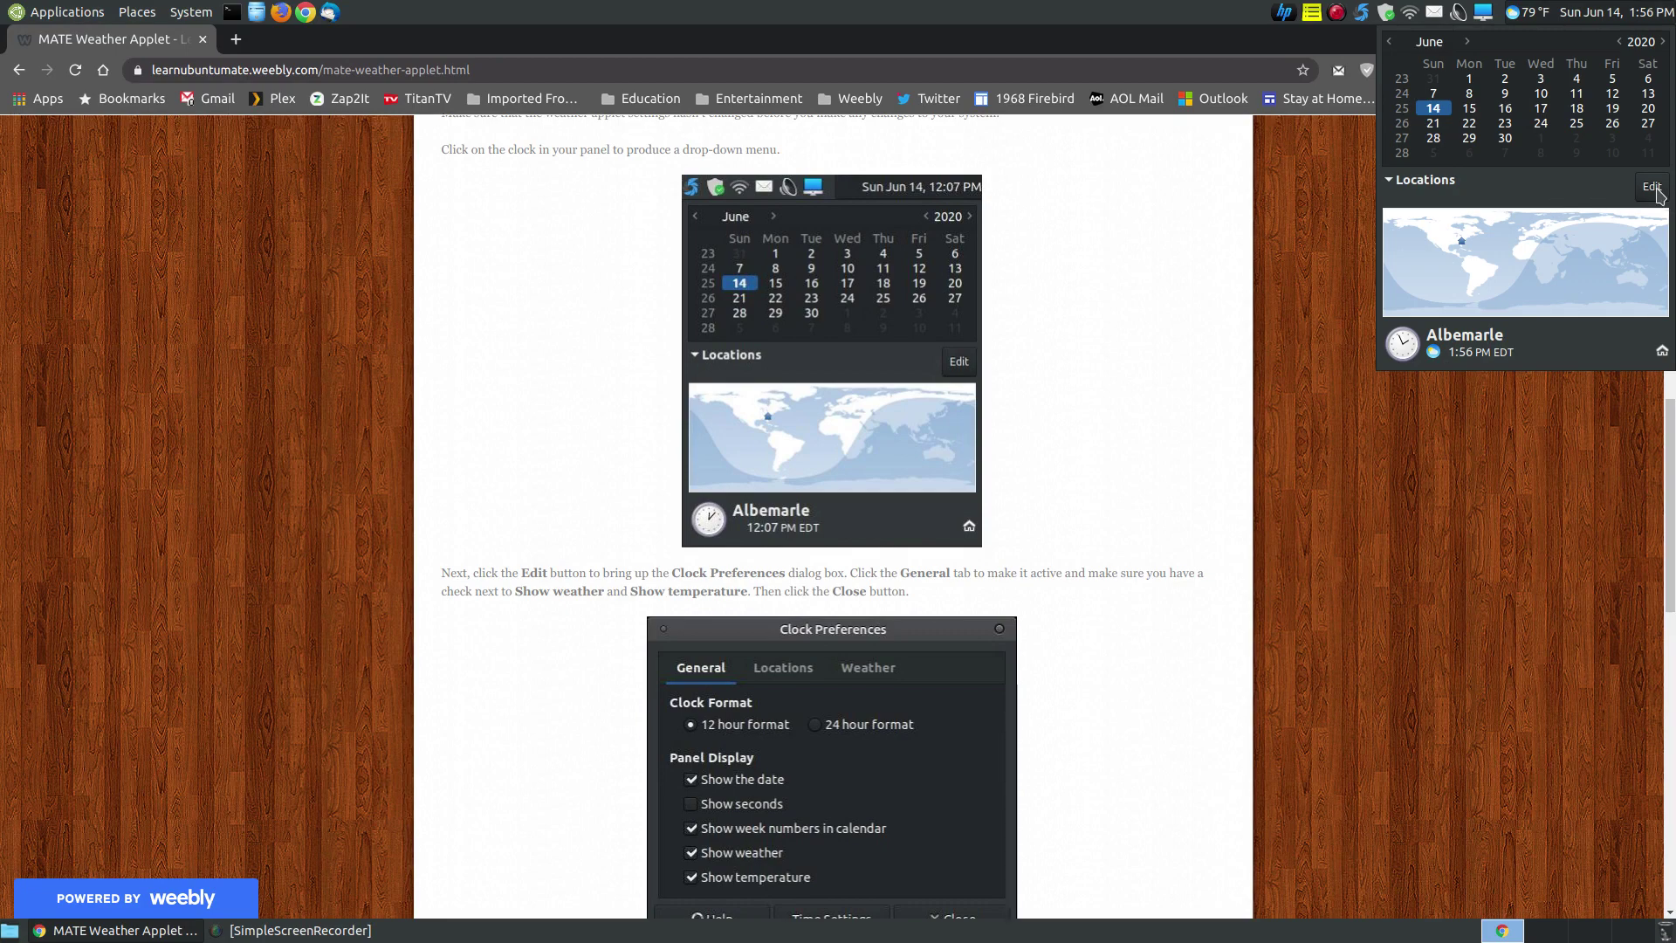
left_click(1652, 186)
left_click(709, 375)
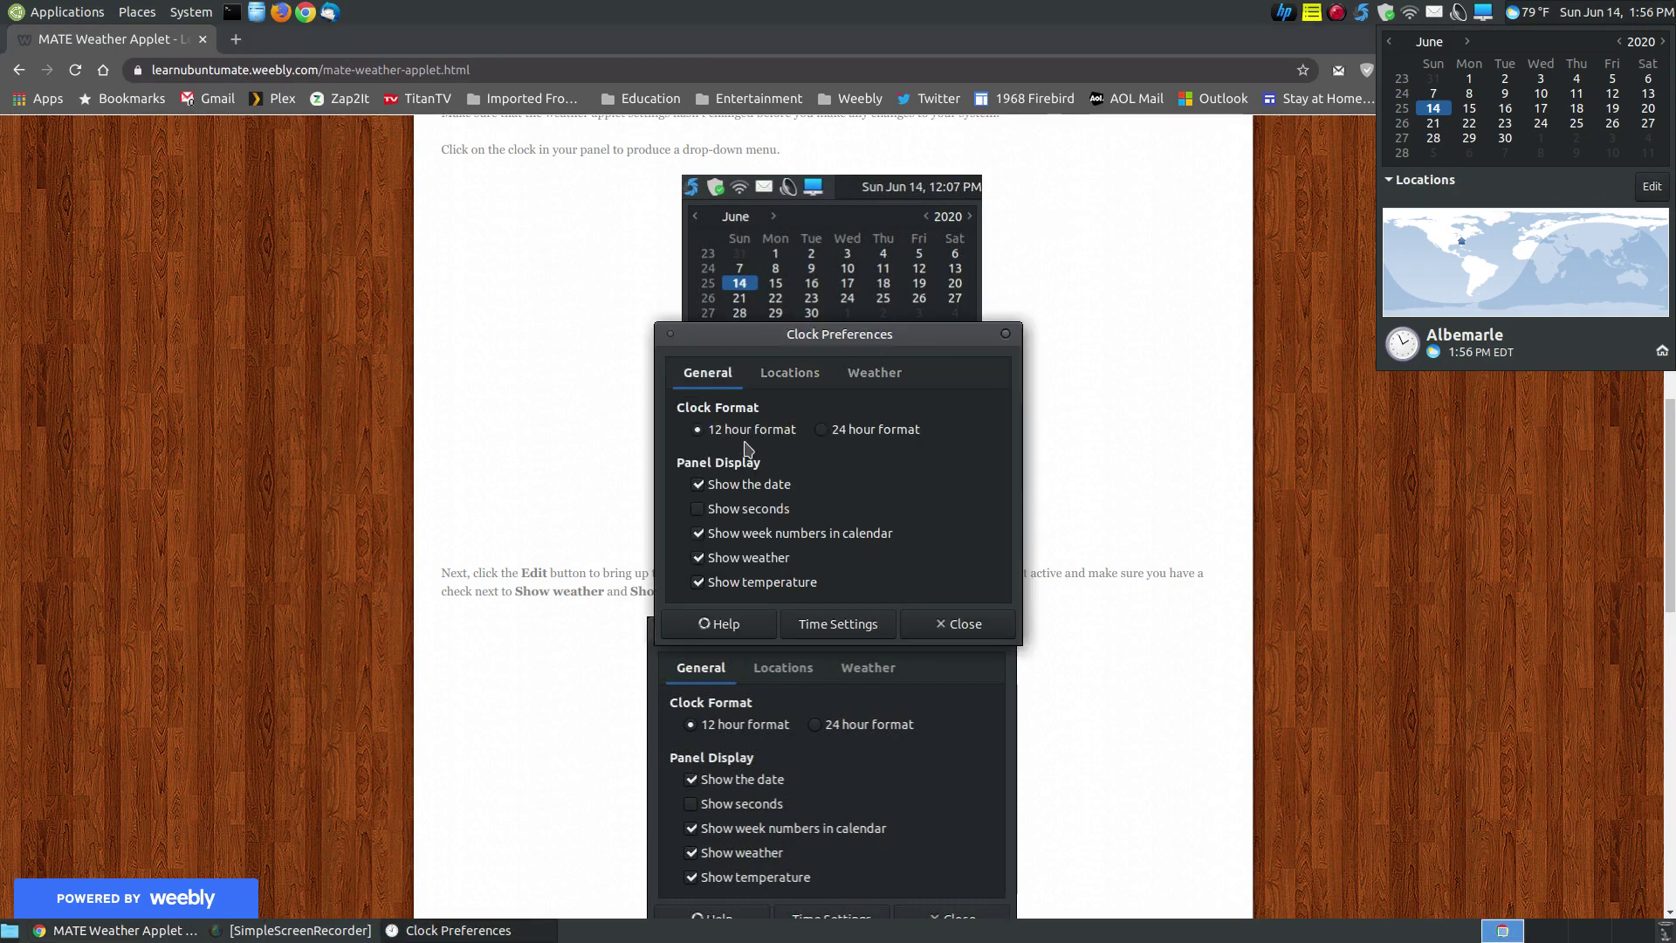
left_click(990, 623)
left_click(1621, 11)
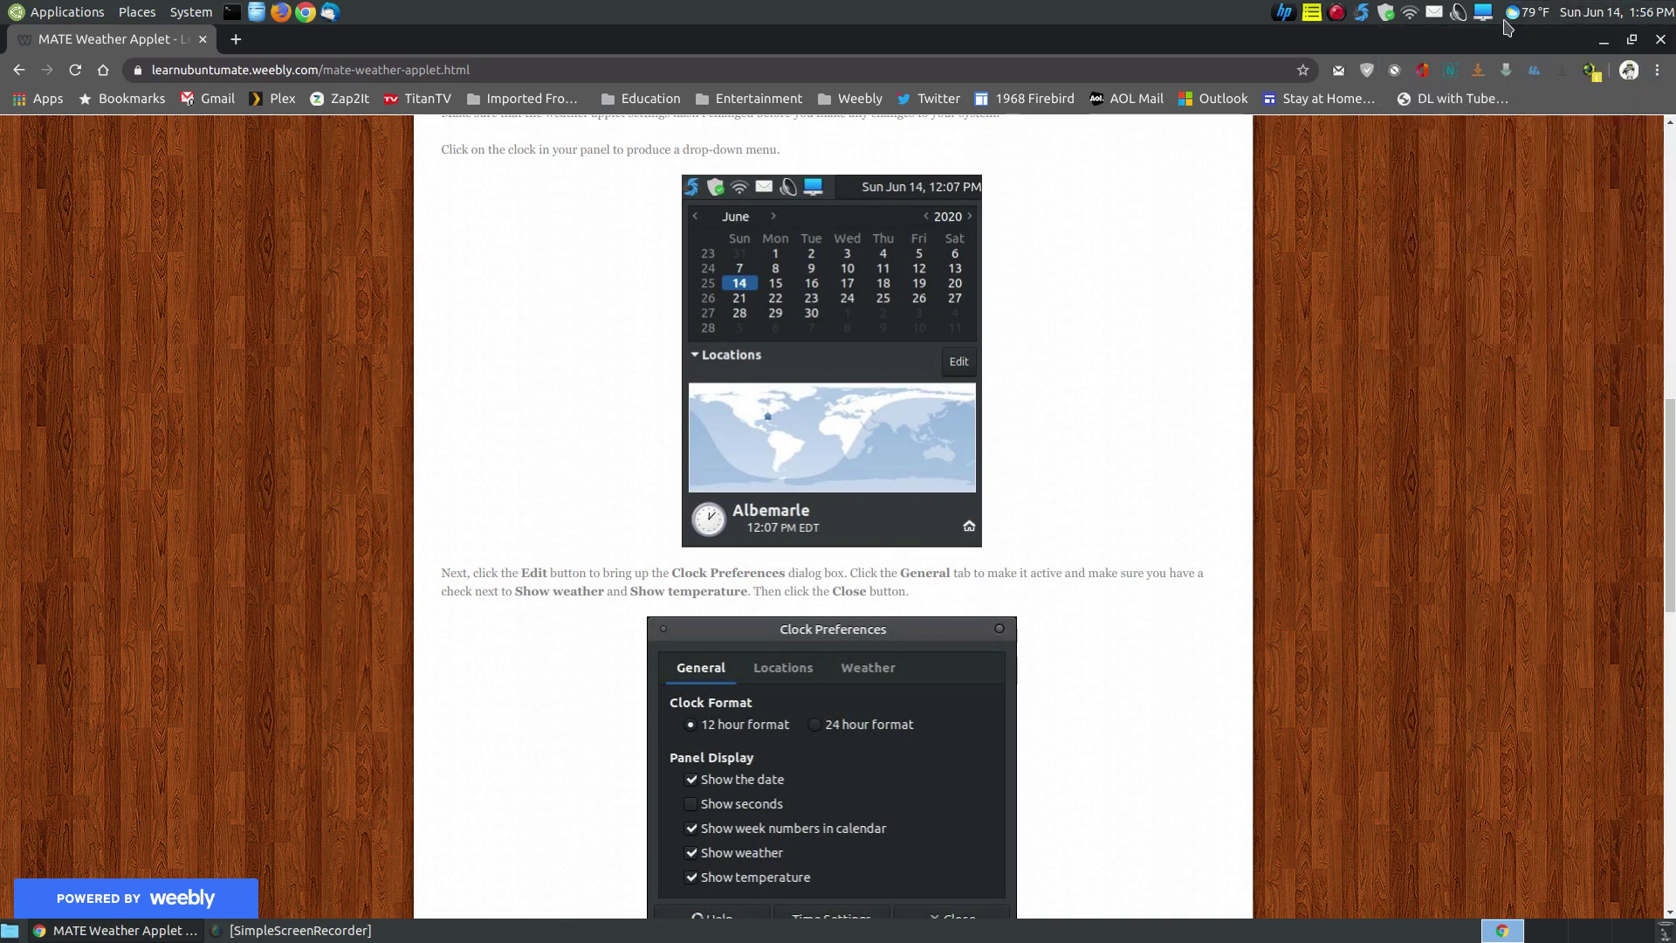
mouse_move(1531, 23)
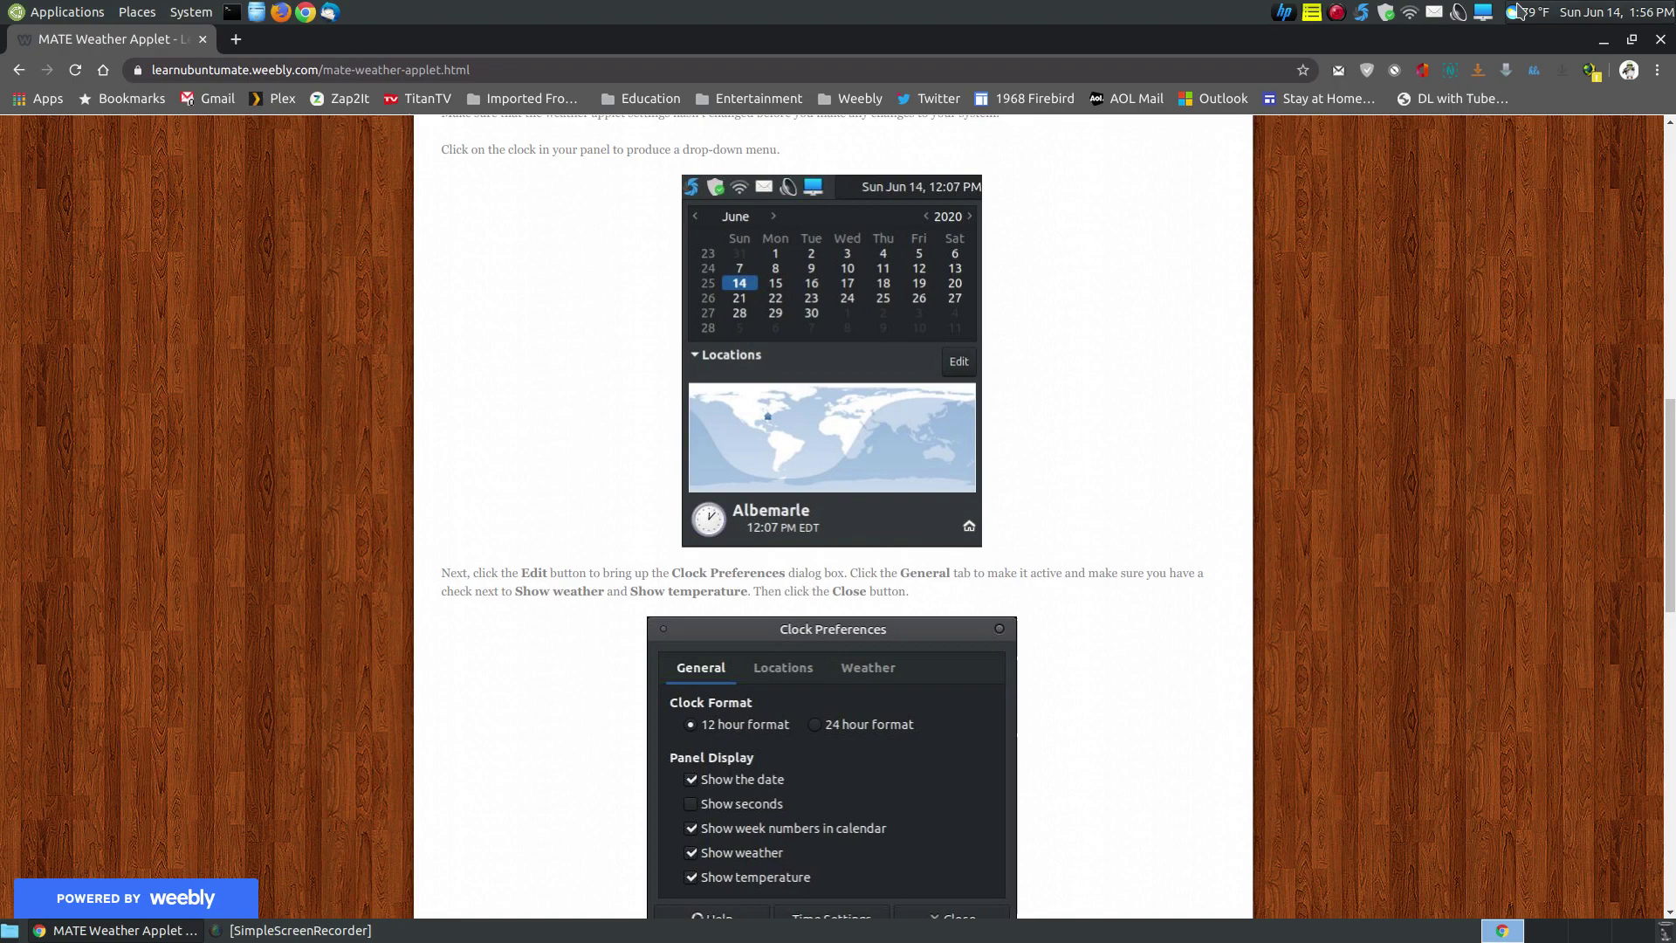
Scroll through the tutorial page, then minimise Chrome to reveal the lighthouse desktop showing 79°F
scroll(1534, 502, "up", 1)
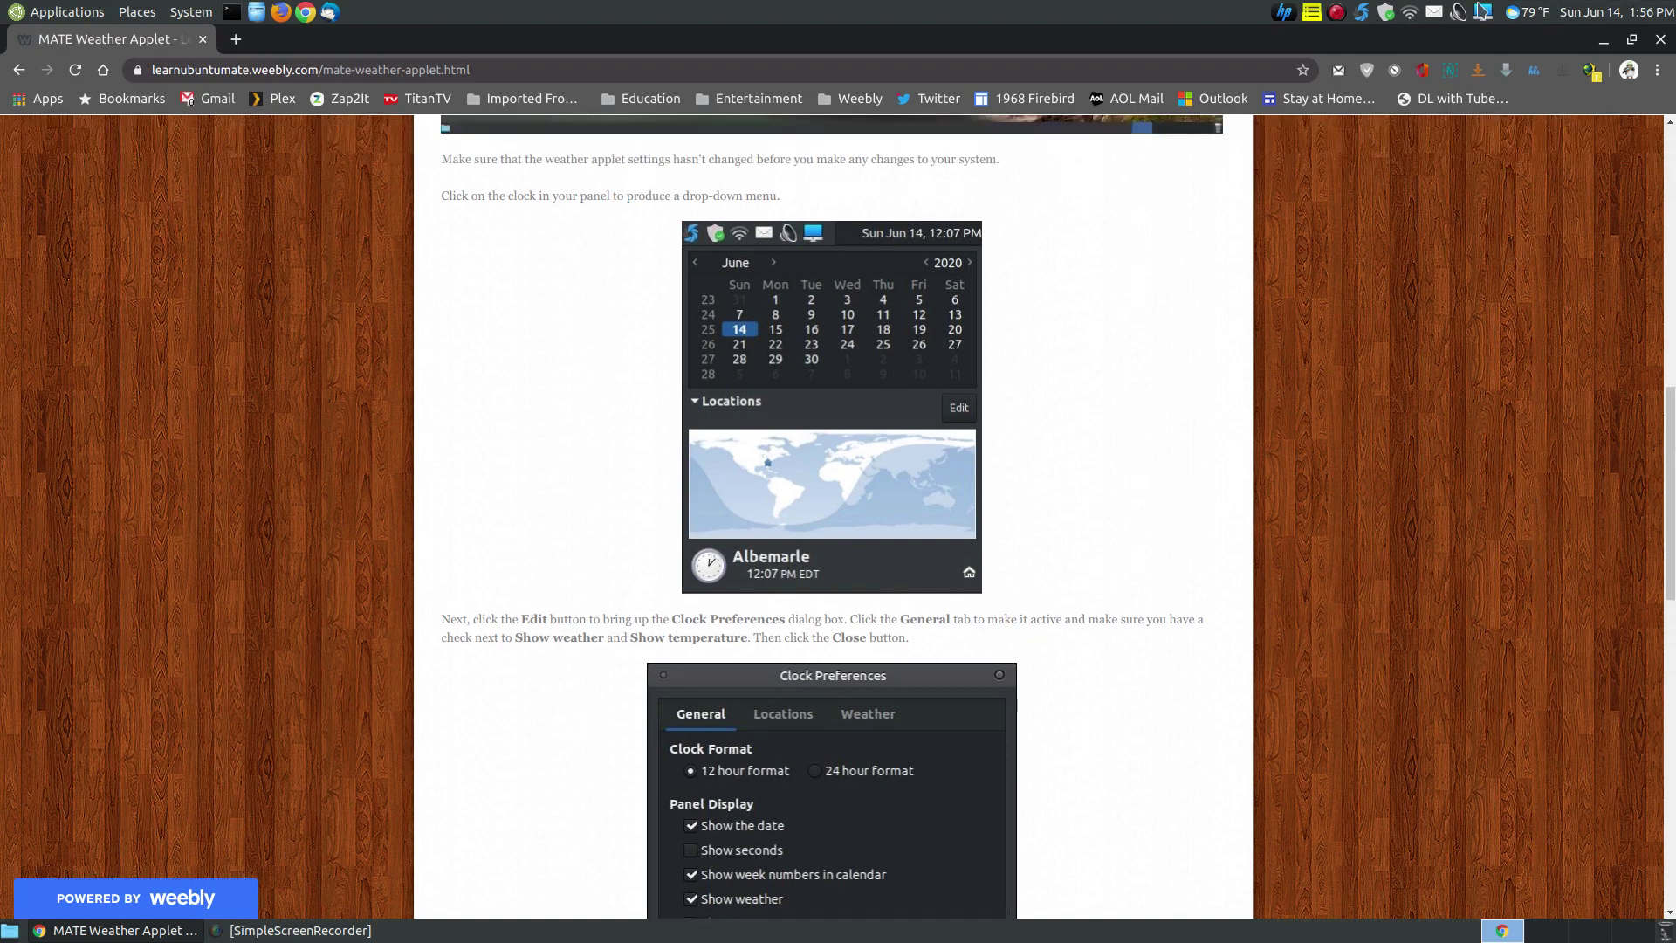
scroll(1672, 542, "up", 15)
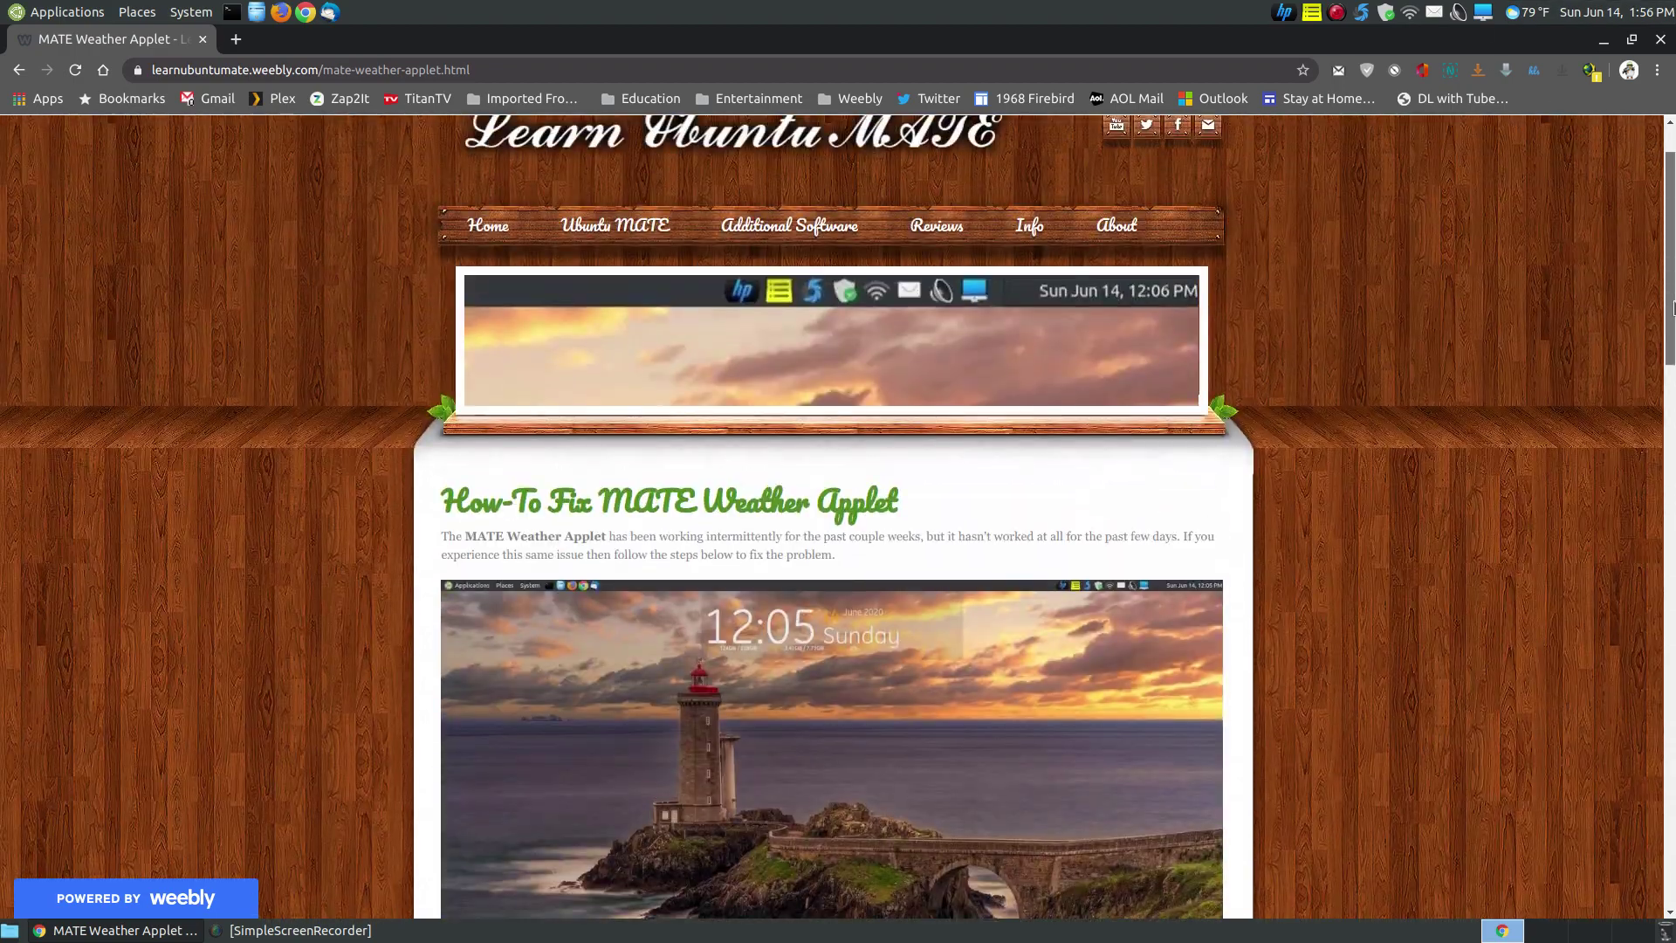
scroll(1561, 144, "down", 6)
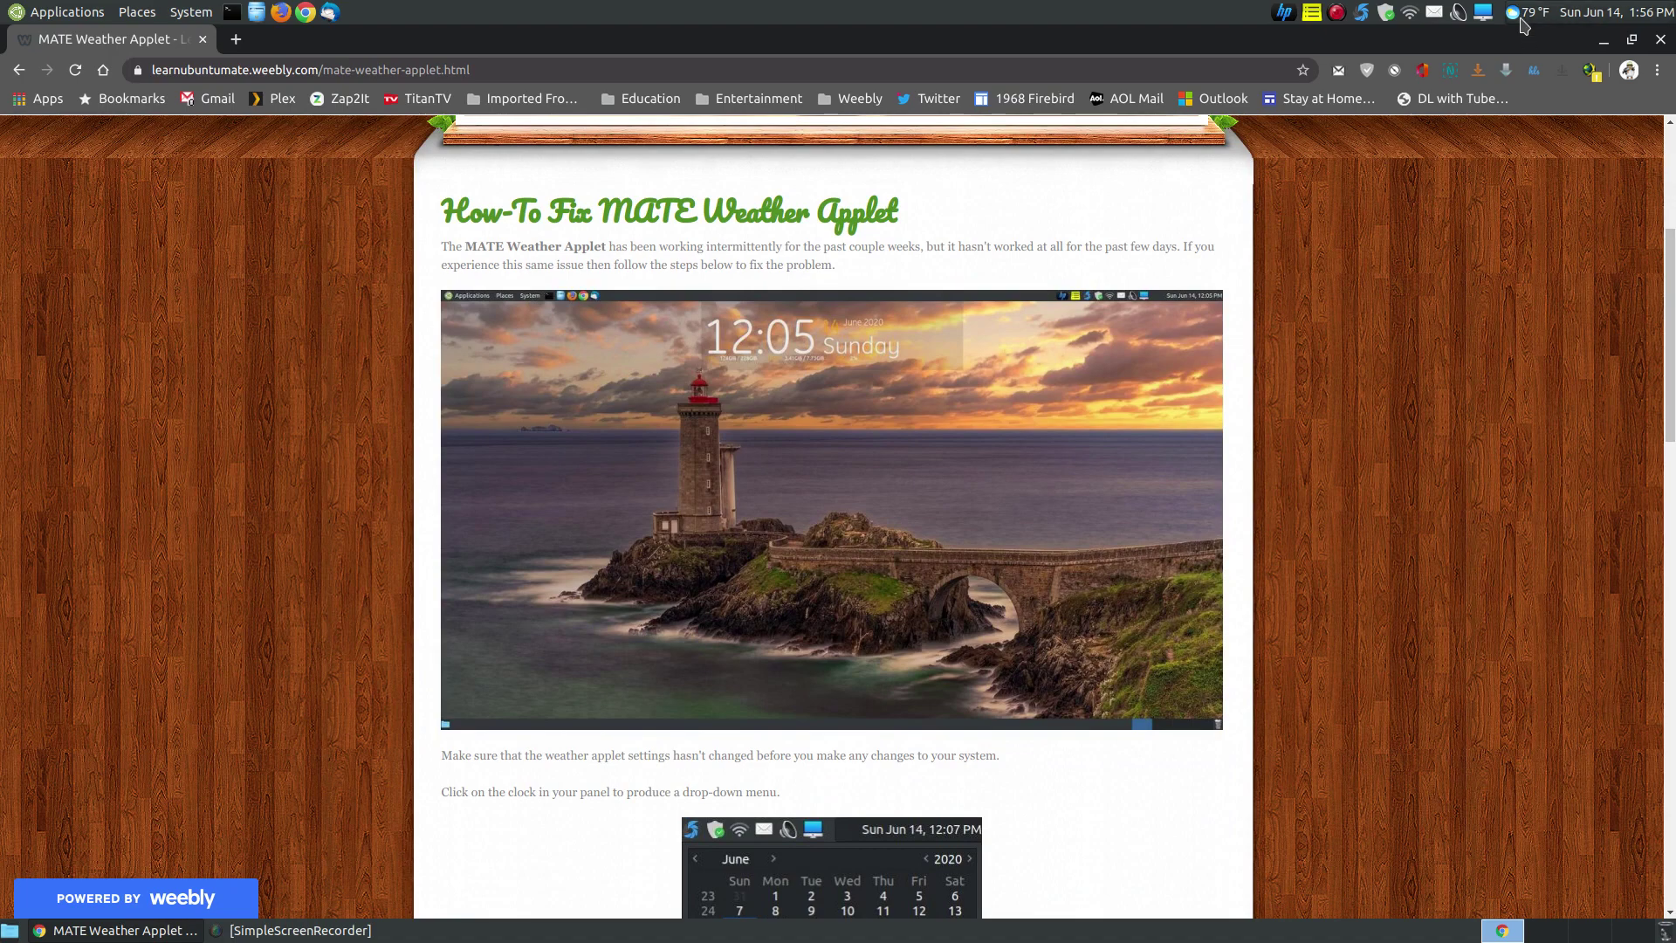
left_click(1672, 563)
scroll(1671, 562, "down", 8)
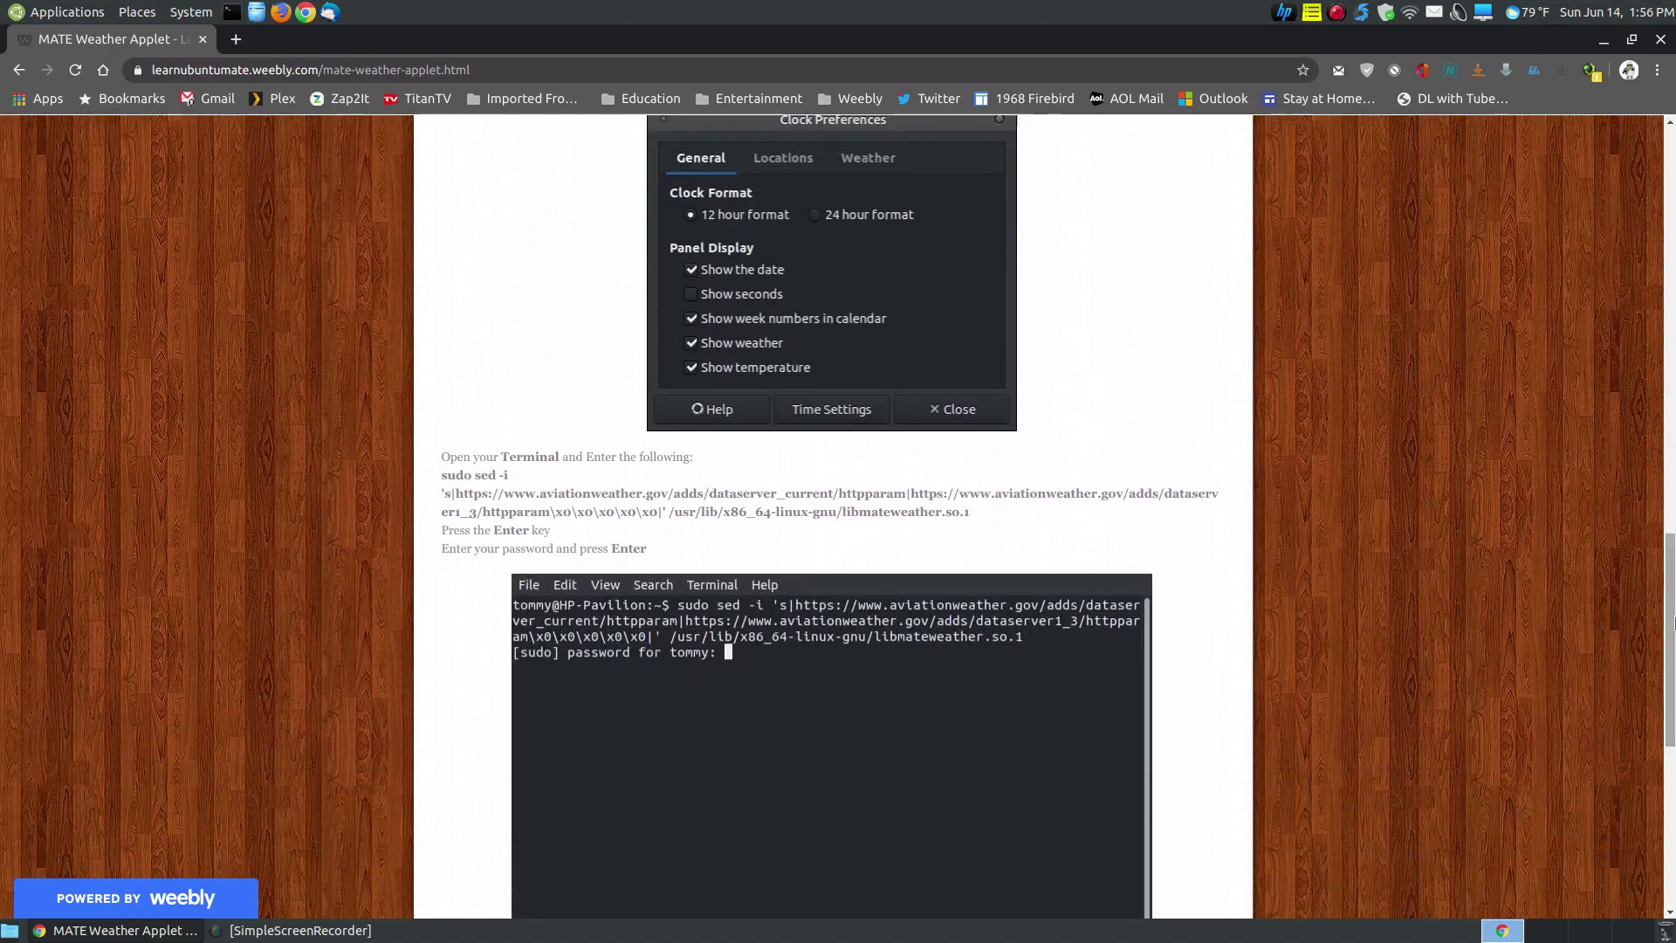
scroll(1309, 646, "down", 8)
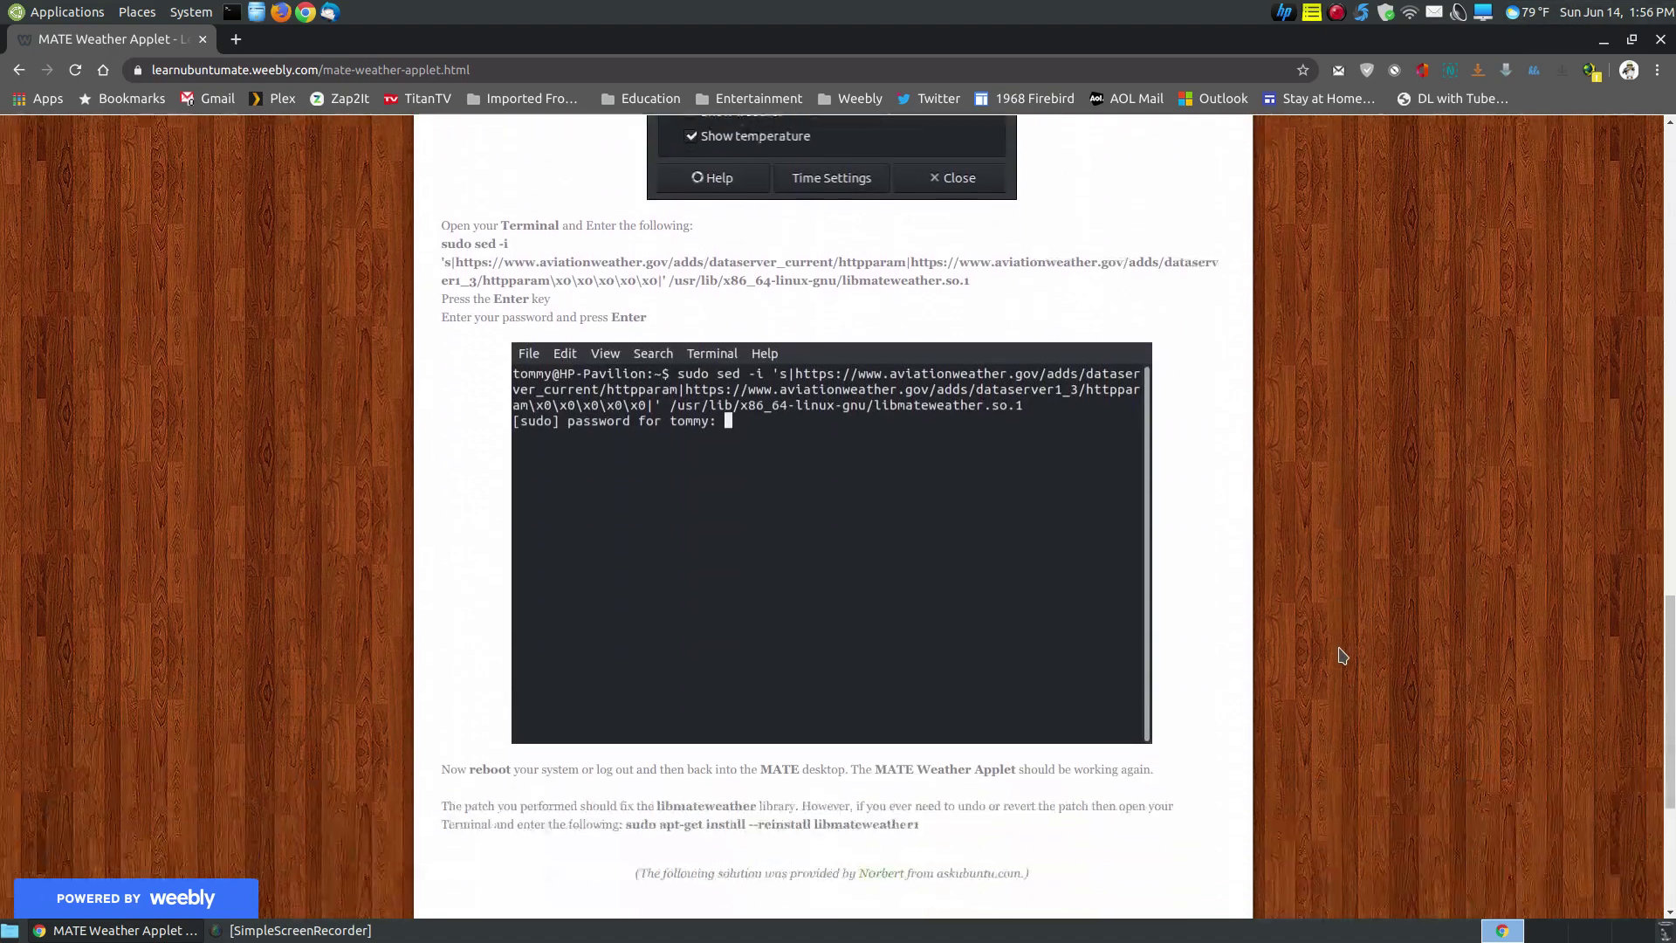
scroll(1341, 655, "down", 4)
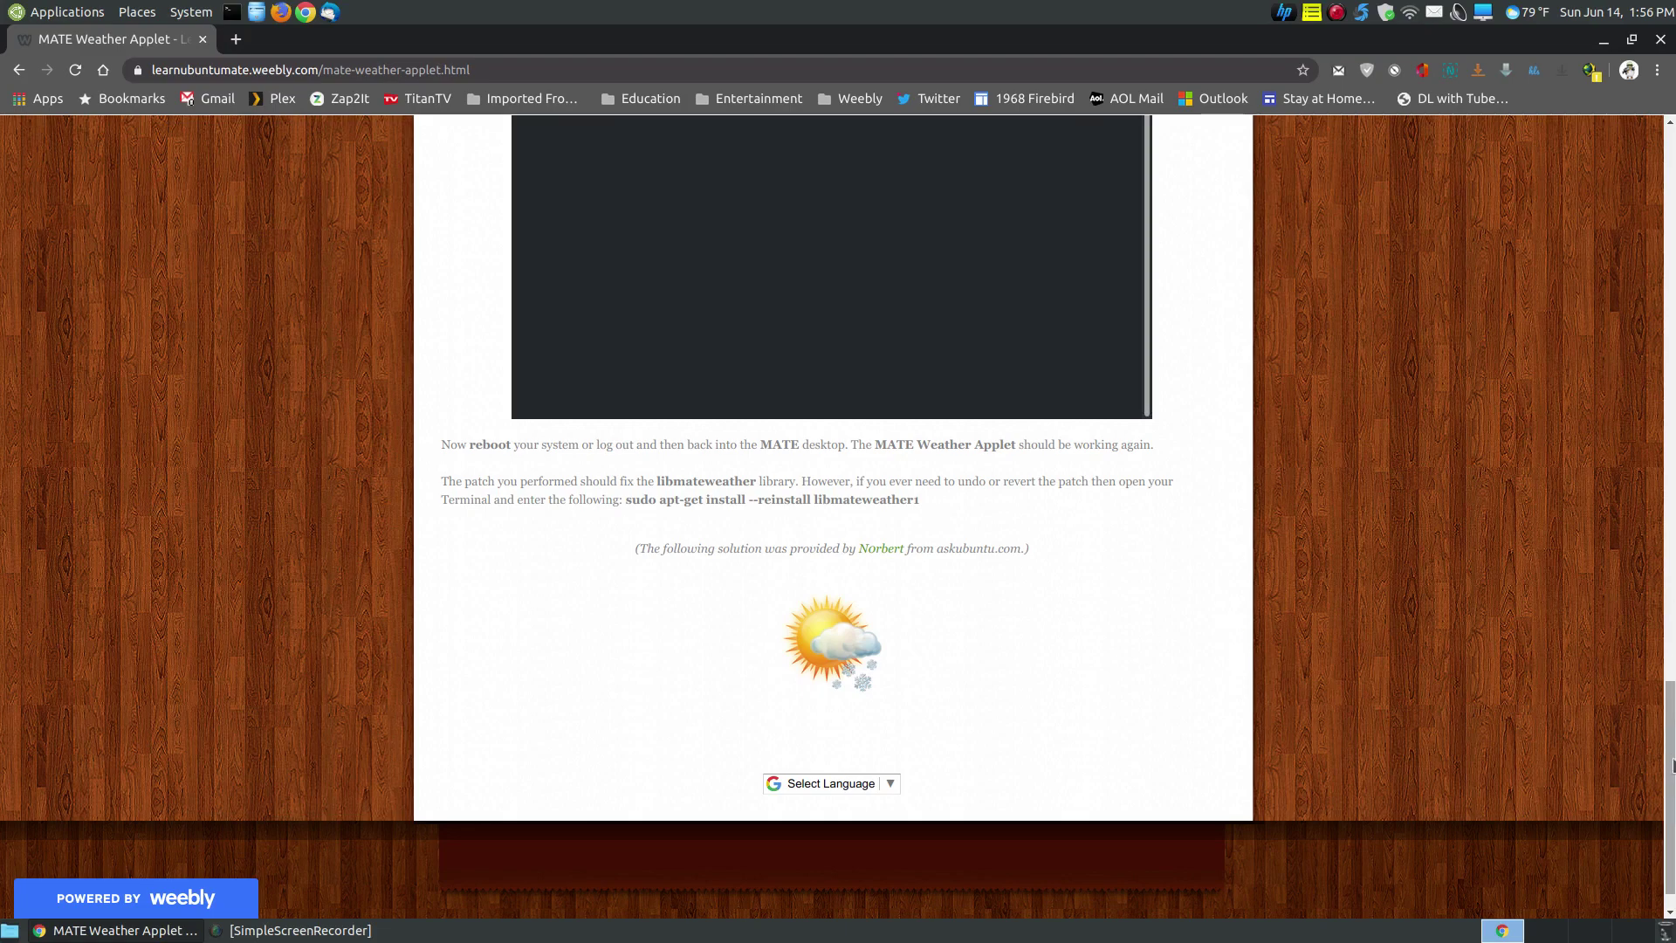
left_click_drag(1671, 765, 1544, 314)
scroll(1225, 541, "down", 3)
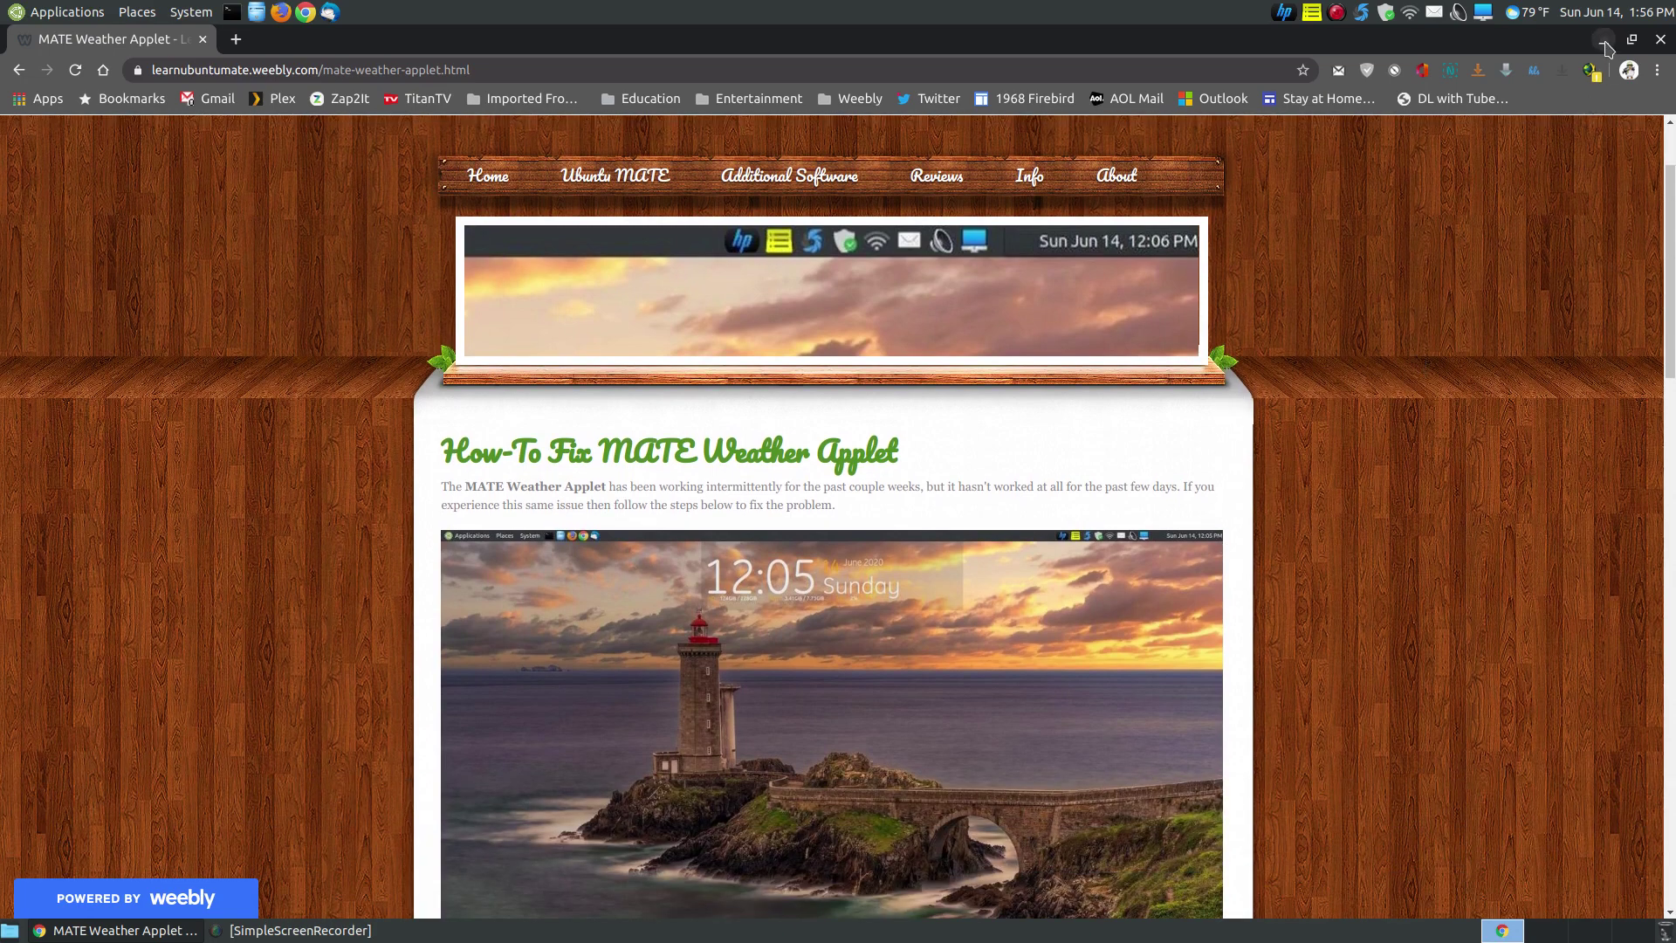
left_click(1605, 44)
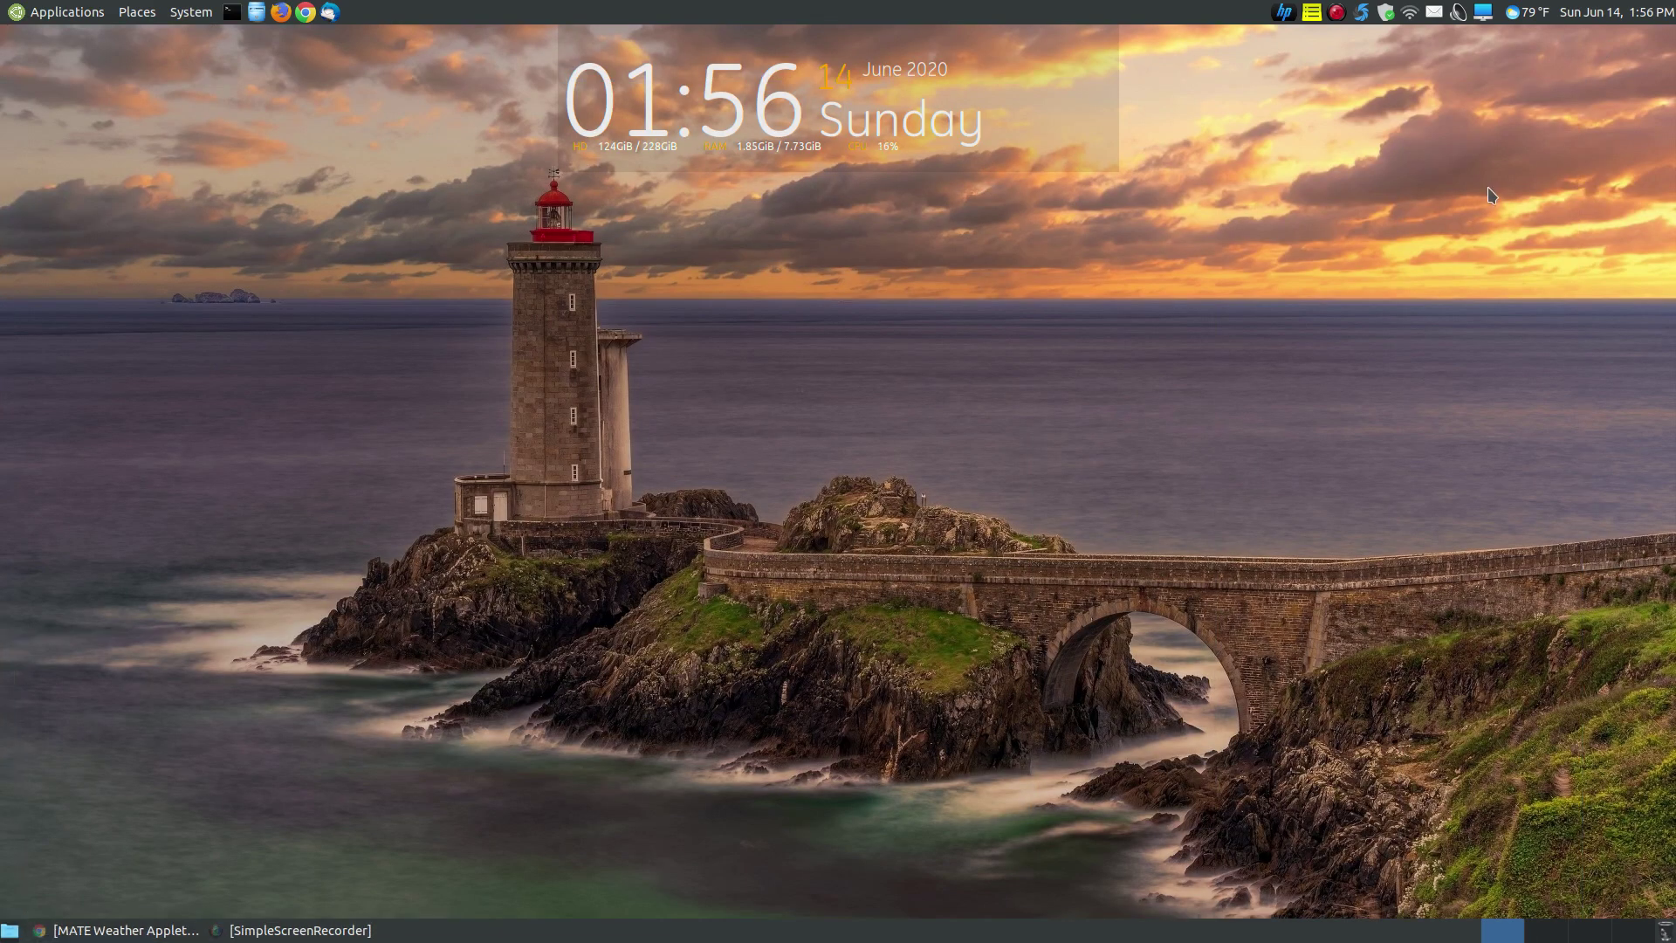